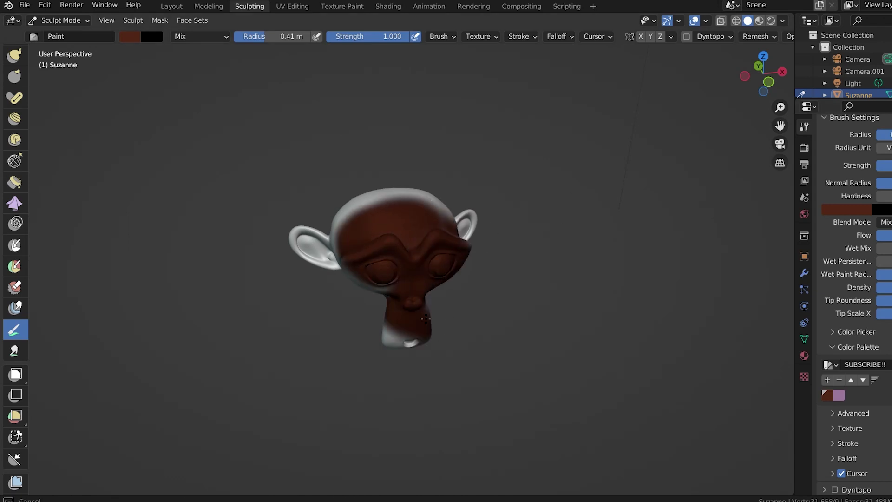
# Paint the remaining head, cheek and under-ear area dark brown.
pyautogui.moveTo(388, 235); pyautogui.dragTo(412, 270, button='middle')
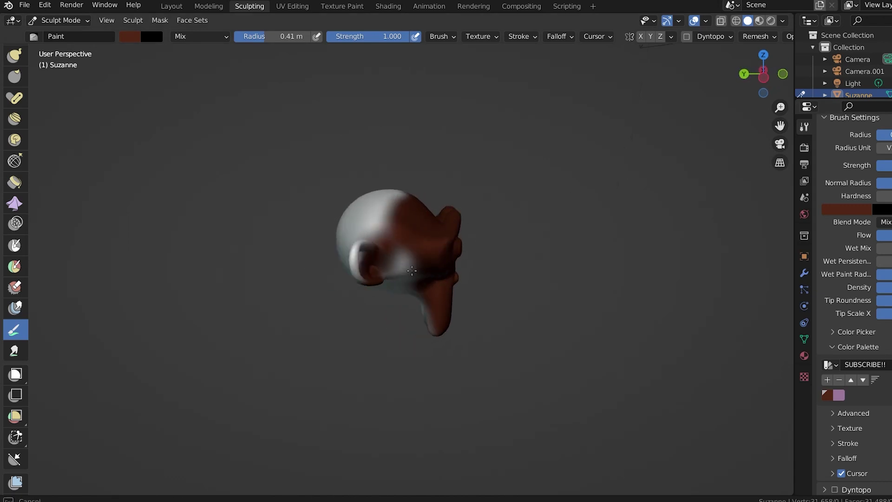
pyautogui.moveTo(412, 271); pyautogui.dragTo(416, 289)
pyautogui.moveTo(427, 329); pyautogui.dragTo(483, 235, button='middle')
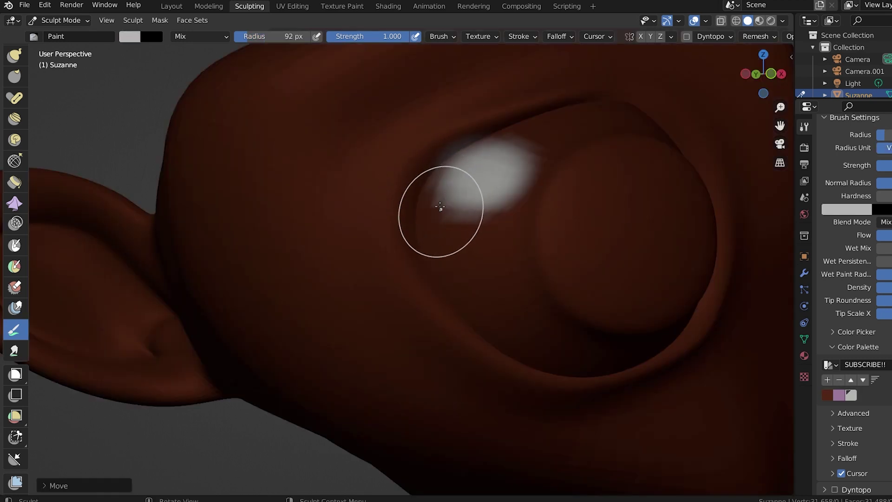
# Paint Suzanne's eyes white, orbiting to face both eyes.
pyautogui.moveTo(439, 208)
pyautogui.mouseDown()
pyautogui.moveTo(551, 148)
pyautogui.moveTo(530, 150)
pyautogui.mouseUp()
pyautogui.moveTo(482, 293)
pyautogui.mouseDown()
pyautogui.moveTo(549, 313)
pyautogui.moveTo(569, 269)
pyautogui.mouseUp()
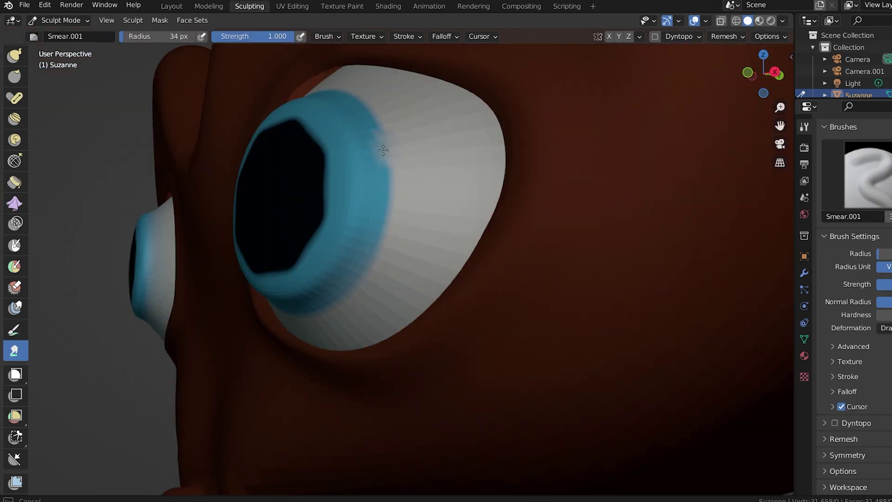
pyautogui.moveTo(281, 323); pyautogui.dragTo(449, 305, button='middle')
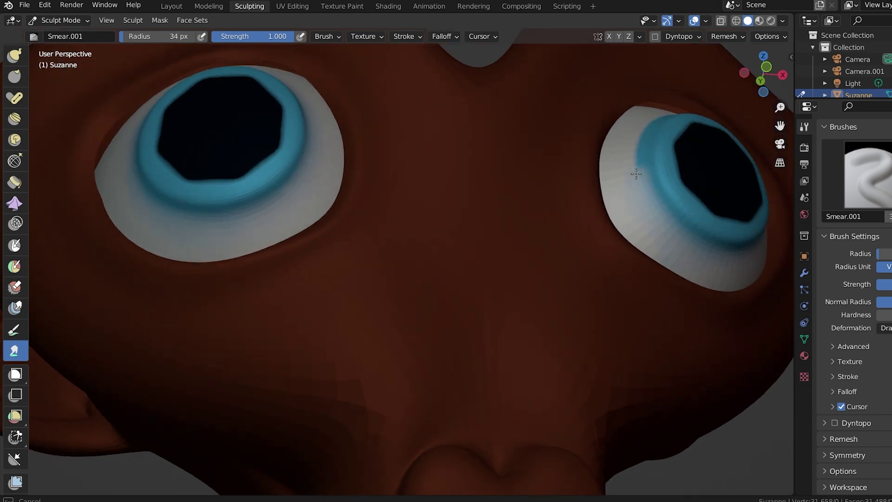
pyautogui.moveTo(648, 123); pyautogui.dragTo(624, 188, button='middle')
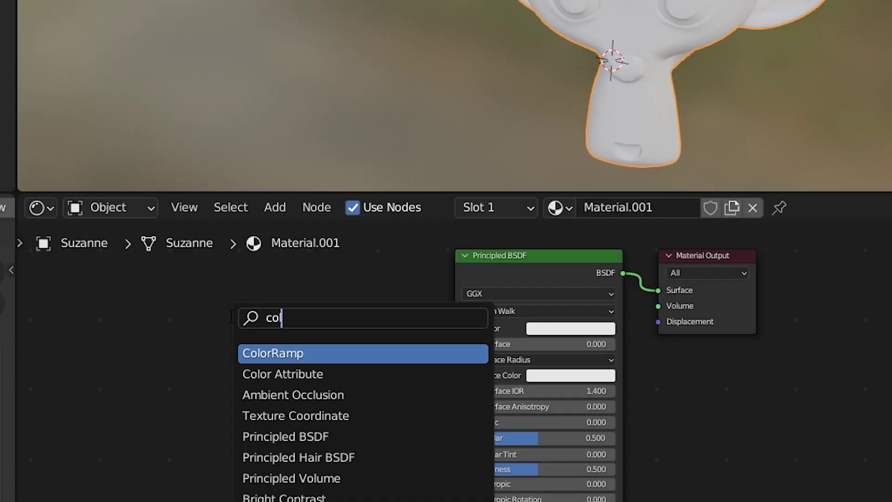
pyautogui.write('lor a')
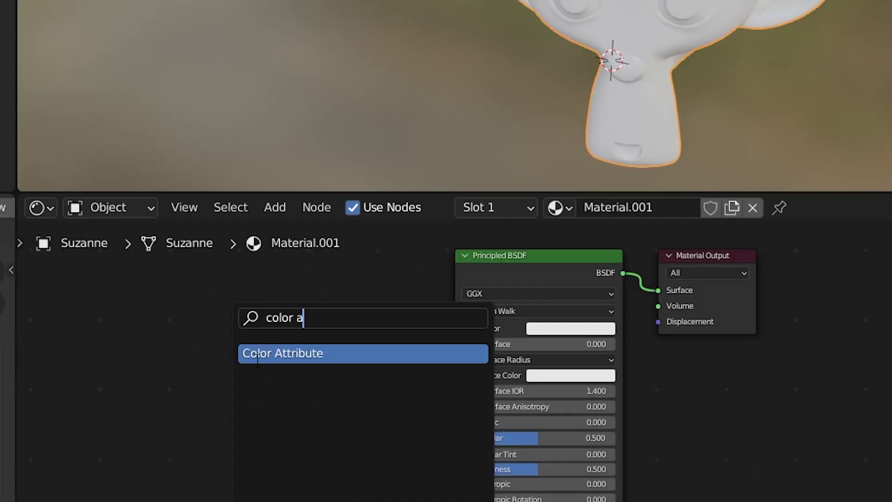
# Add a Color Attribute node and link its Color output to Principled BSDF Base Color.
pyautogui.click(258, 357)
pyautogui.click(291, 342)
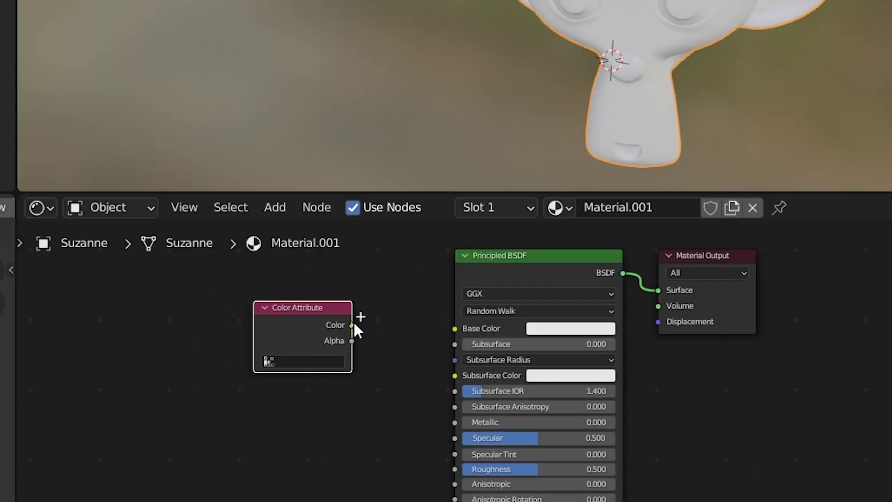
pyautogui.moveTo(458, 333); pyautogui.dragTo(459, 330)
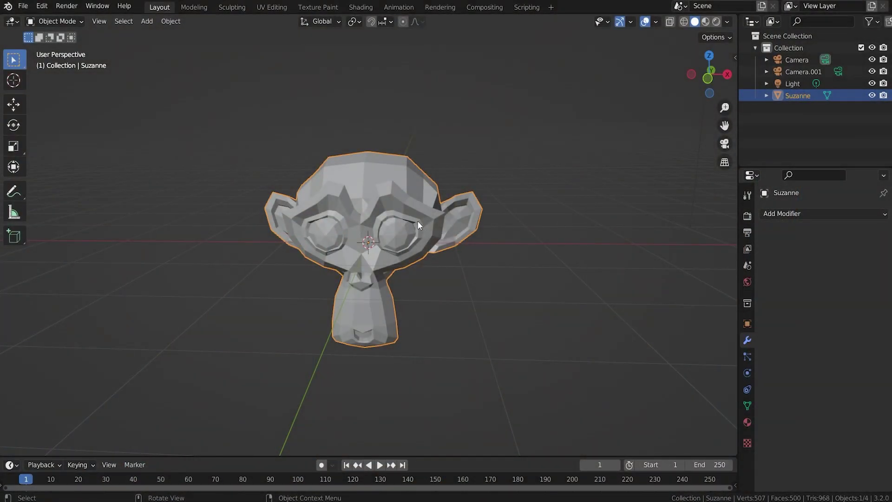
# Toggle through Edit Mode and add a Subdivision Surface modifier to Suzanne.
pyautogui.press('Tab')
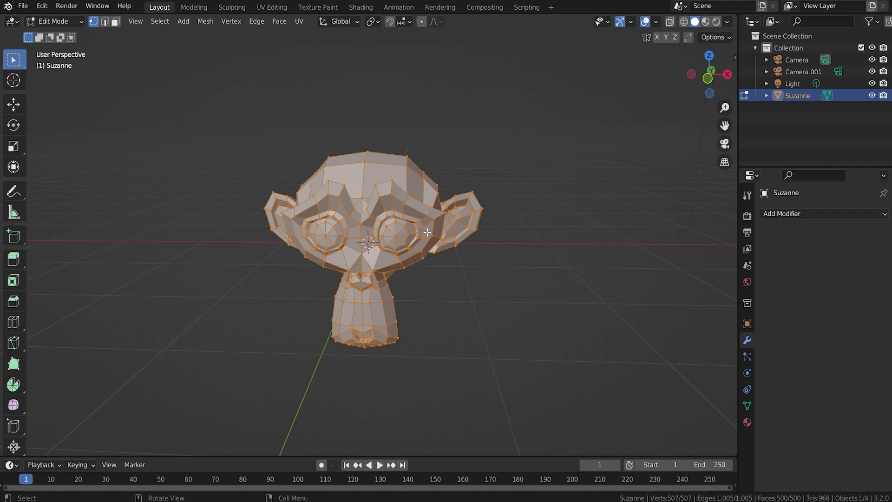
pyautogui.press('Tab')
pyautogui.click(803, 214)
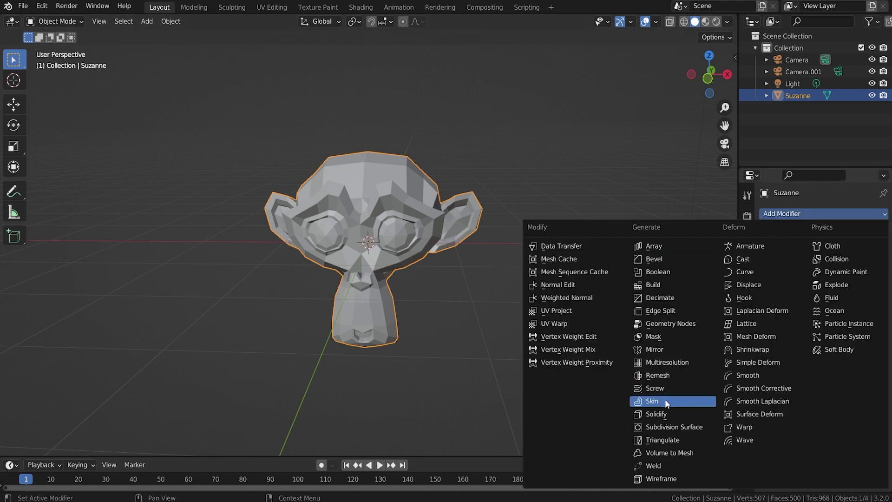
pyautogui.click(663, 428)
# Raise the modifier's viewport subdivision level and apply it permanently to the mesh.
pyautogui.click(868, 265)
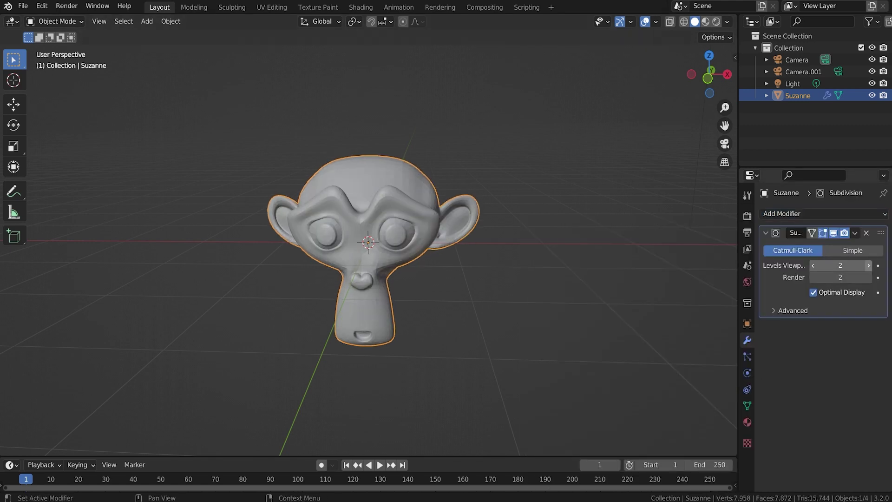
pyautogui.click(857, 231)
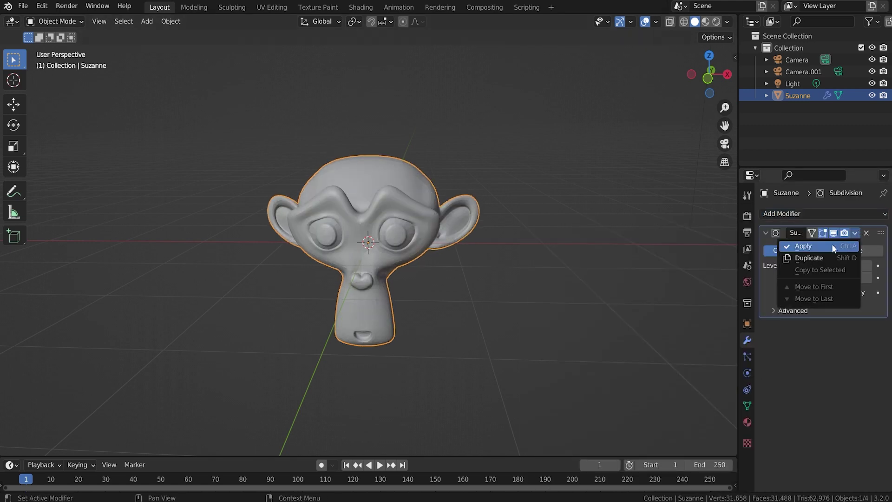
pyautogui.click(826, 245)
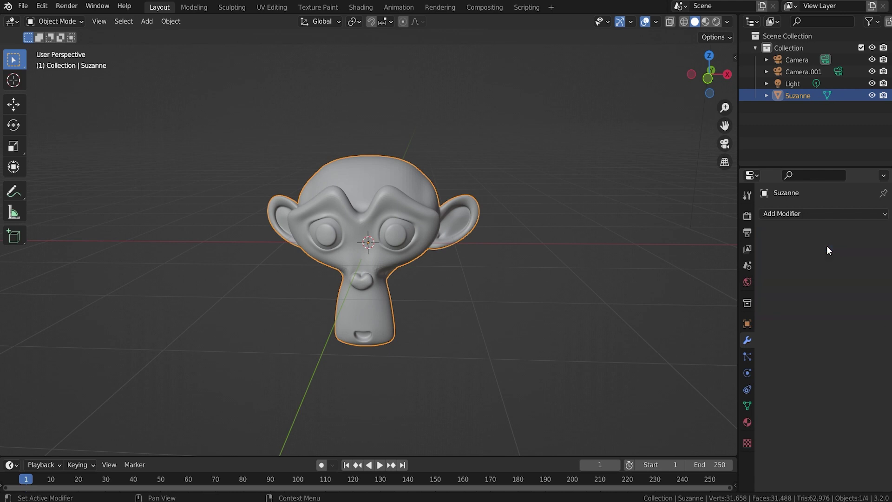
pyautogui.click(233, 8)
# Orbit the view to face the front of Suzanne's head.
pyautogui.moveTo(348, 244); pyautogui.dragTo(390, 251, button='middle')
pyautogui.scroll(3, 363, 251)
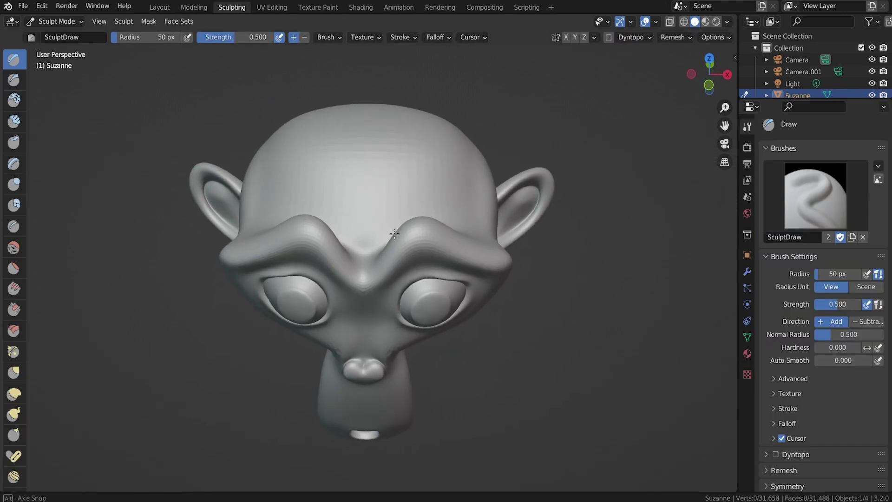
pyautogui.moveTo(282, 183); pyautogui.dragTo(359, 165)
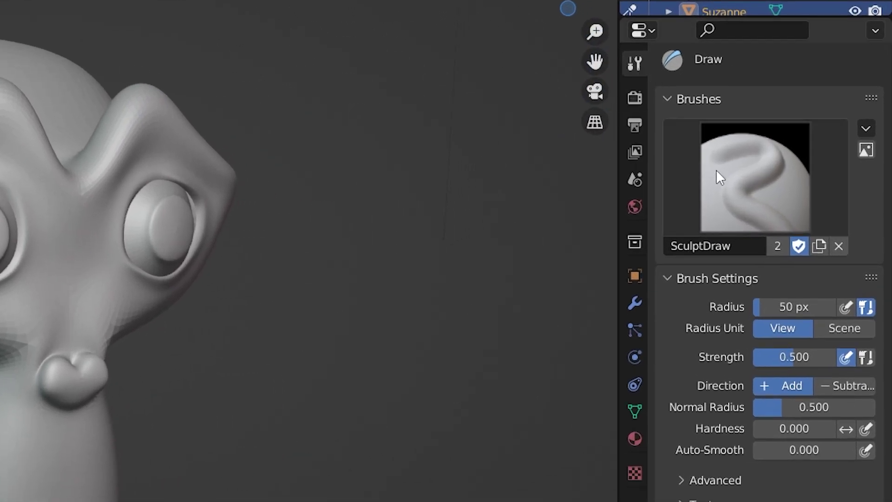
pyautogui.moveTo(2, 2)
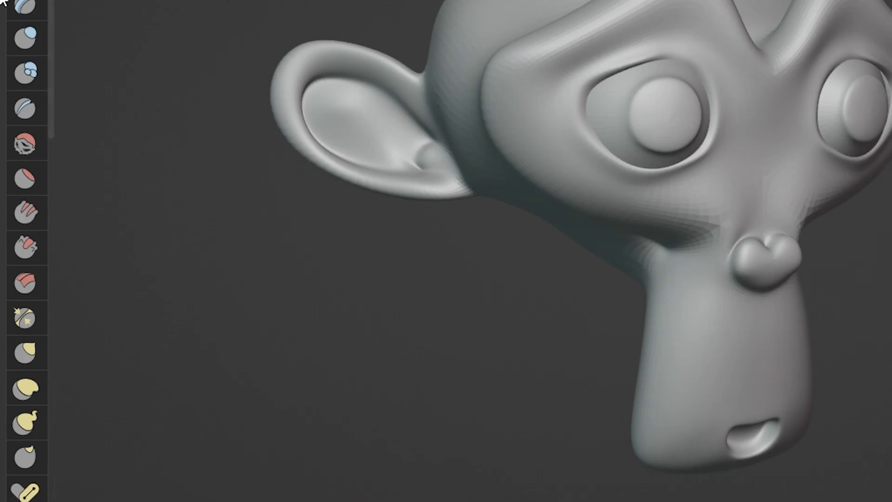
pyautogui.scroll(-5, 22, 111)
pyautogui.scroll(-2, 26, 120)
pyautogui.scroll(-4, 30, 135)
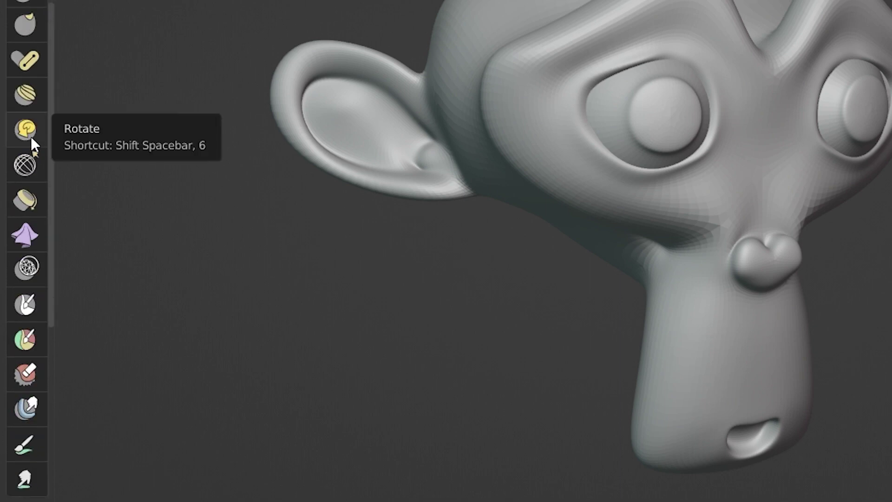
pyautogui.scroll(-3, 33, 142)
pyautogui.scroll(-2, 34, 142)
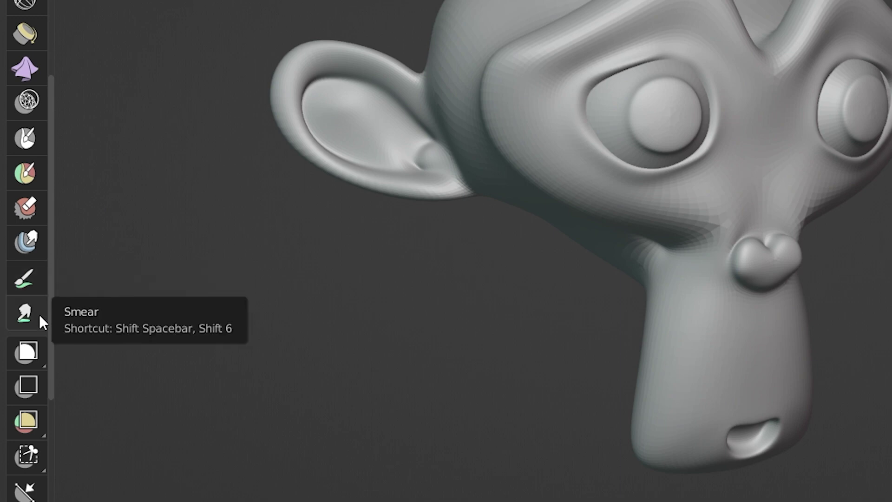
# Select the Paint tool and paint a dark band across Suzanne's forehead.
pyautogui.click(35, 277)
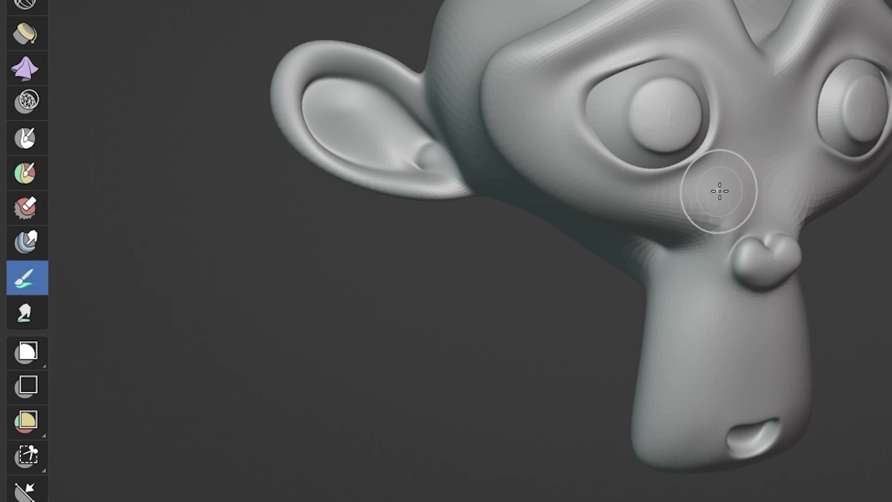
pyautogui.moveTo(721, 191)
pyautogui.mouseDown(button='middle')
pyautogui.moveTo(364, 283)
pyautogui.moveTo(383, 271)
pyautogui.mouseUp(button='middle')
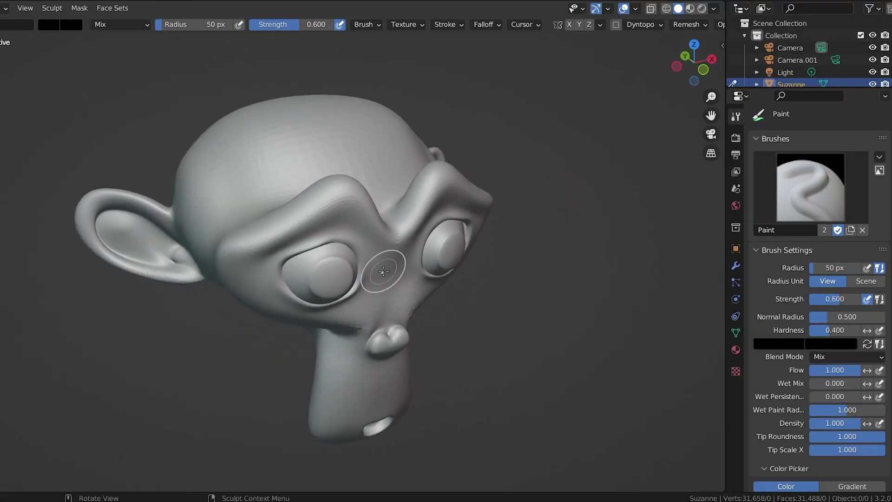
pyautogui.moveTo(318, 136)
pyautogui.mouseDown()
pyautogui.moveTo(320, 129)
pyautogui.moveTo(222, 163)
pyautogui.moveTo(344, 134)
pyautogui.mouseUp()
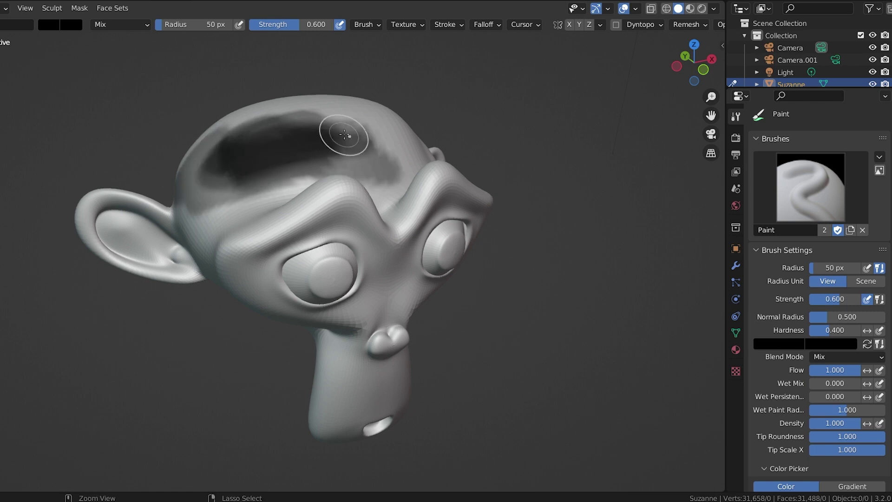
# Undo and redo the forehead stroke, darken the band, and switch to Rendered shading.
pyautogui.hotkey('ctrl', 'z')
pyautogui.hotkey('ctrl', 'z')
pyautogui.hotkey('ctrl', 'z')
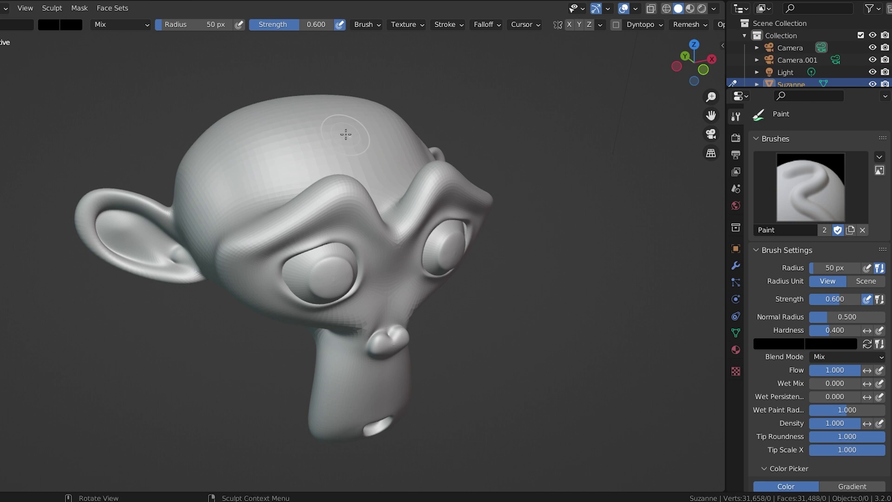
pyautogui.hotkey('ctrl', 'shift', 'z')
pyautogui.hotkey('ctrl', 'shift', 'z')
pyautogui.hotkey('ctrl', 'shift', 'z')
pyautogui.hotkey('ctrl', 'z')
pyautogui.hotkey('ctrl', 'z')
pyautogui.hotkey('ctrl', 'z')
pyautogui.hotkey('ctrl', 'shift', 'z')
pyautogui.hotkey('ctrl', 'shift', 'z')
pyautogui.hotkey('ctrl', 'shift', 'z')
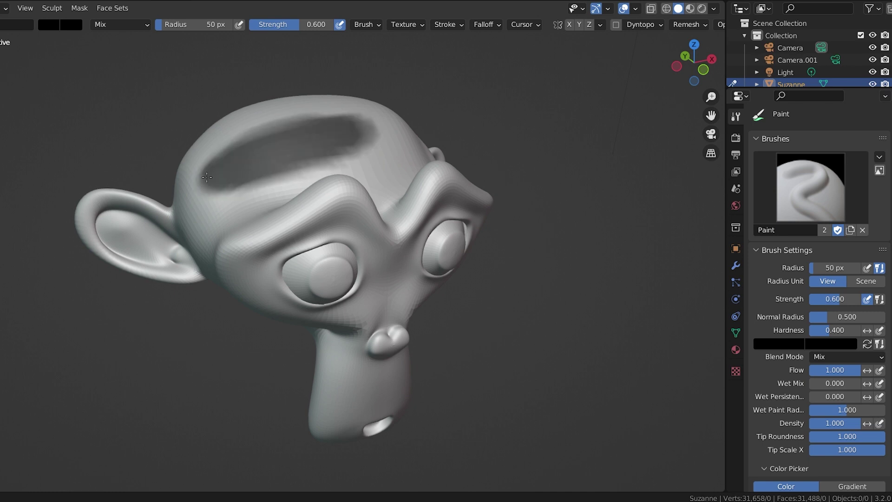
pyautogui.moveTo(223, 150)
pyautogui.mouseDown()
pyautogui.moveTo(261, 156)
pyautogui.moveTo(313, 139)
pyautogui.mouseUp()
pyautogui.hotkey('ctrl', 'z')
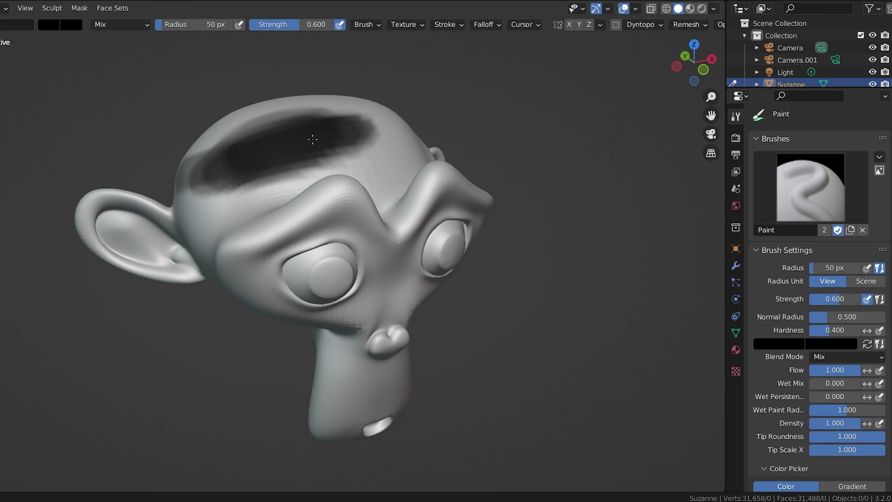
pyautogui.click(703, 10)
pyautogui.moveTo(418, 209)
pyautogui.mouseDown(button='middle')
pyautogui.moveTo(362, 216)
pyautogui.moveTo(379, 221)
pyautogui.moveTo(611, 54)
pyautogui.mouseUp(button='middle')
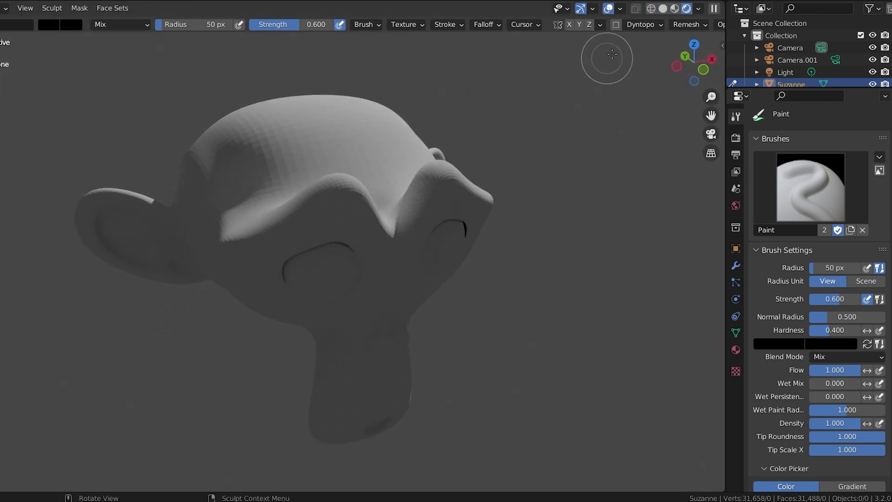
# Switch the viewport shading back to Solid.
pyautogui.click(661, 10)
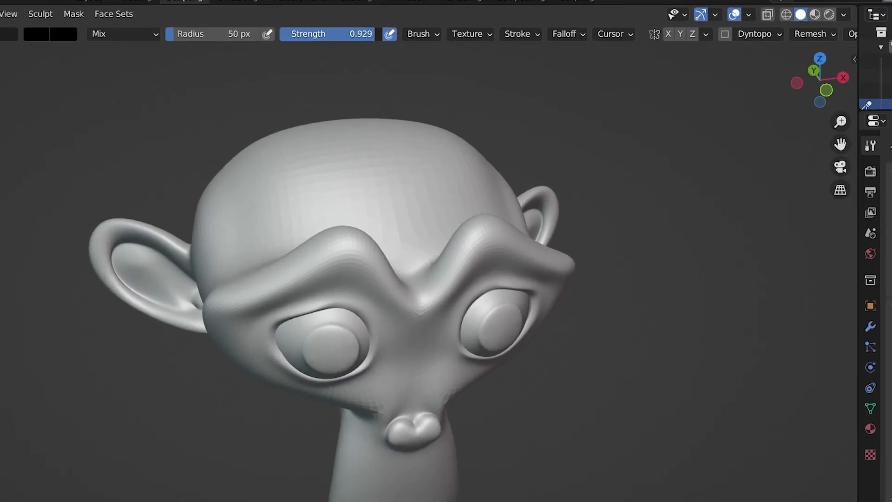
# Set Paint brush strength to 1.0, enlarge the radius, and undo a large test patch.
pyautogui.moveTo(280, 25); pyautogui.dragTo(320, 25)
pyautogui.moveTo(178, 24)
pyautogui.mouseDown()
pyautogui.moveTo(209, 25)
pyautogui.moveTo(241, 51)
pyautogui.mouseUp()
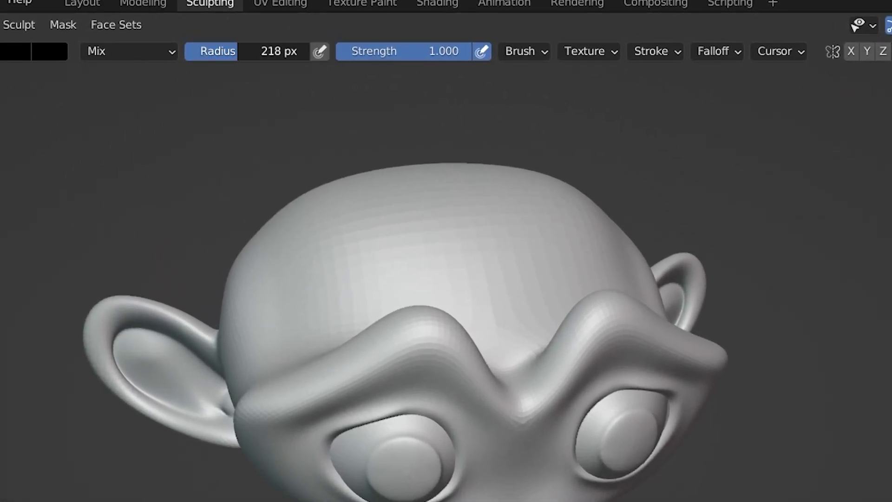
pyautogui.moveTo(397, 234); pyautogui.dragTo(325, 258)
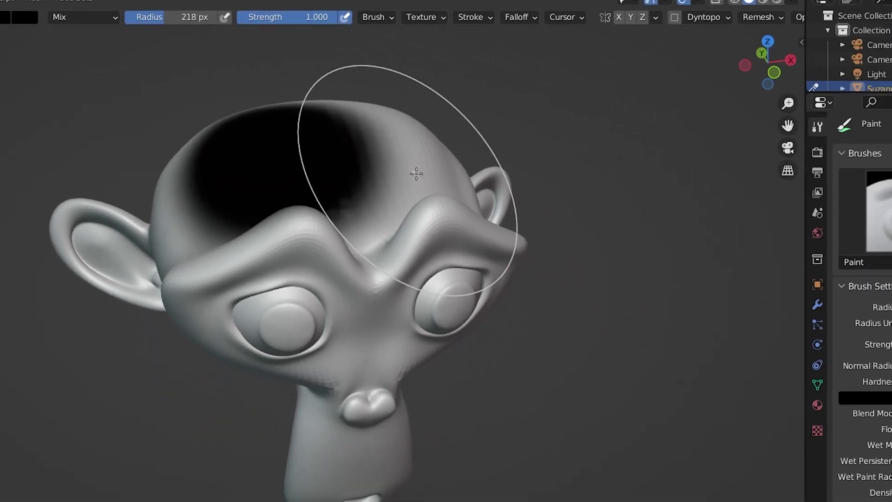
pyautogui.hotkey('ctrl', 'z')
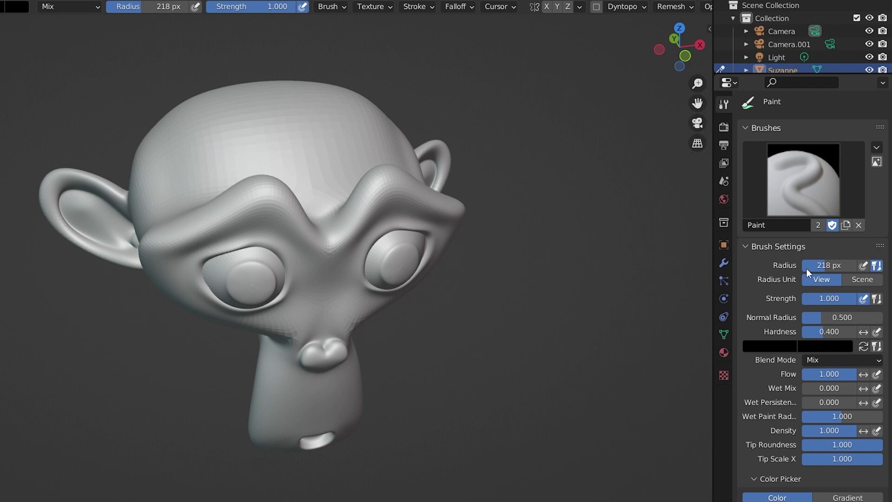
# Reduce the brush radius to 102 px and paint black spots on Suzanne's brow.
pyautogui.moveTo(825, 265); pyautogui.dragTo(795, 265)
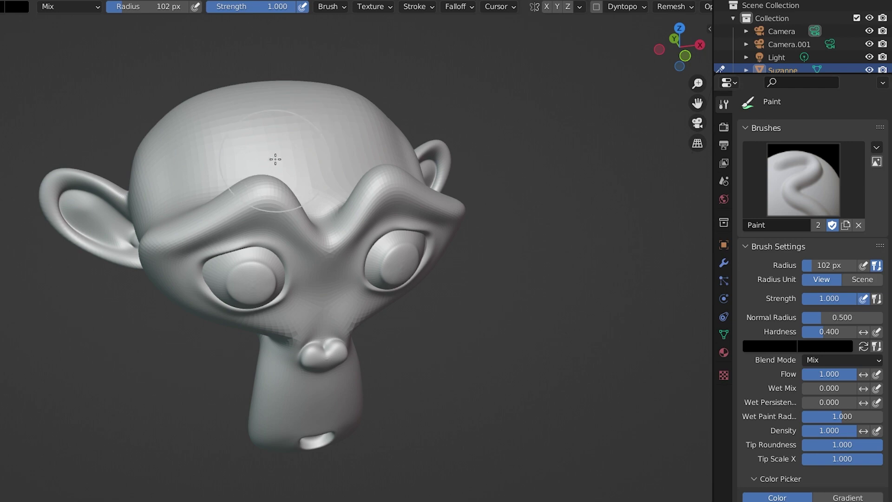
pyautogui.scroll(5, 275, 160)
pyautogui.moveTo(359, 140)
pyautogui.mouseDown()
pyautogui.moveTo(240, 140)
pyautogui.moveTo(288, 129)
pyautogui.moveTo(279, 163)
pyautogui.mouseUp()
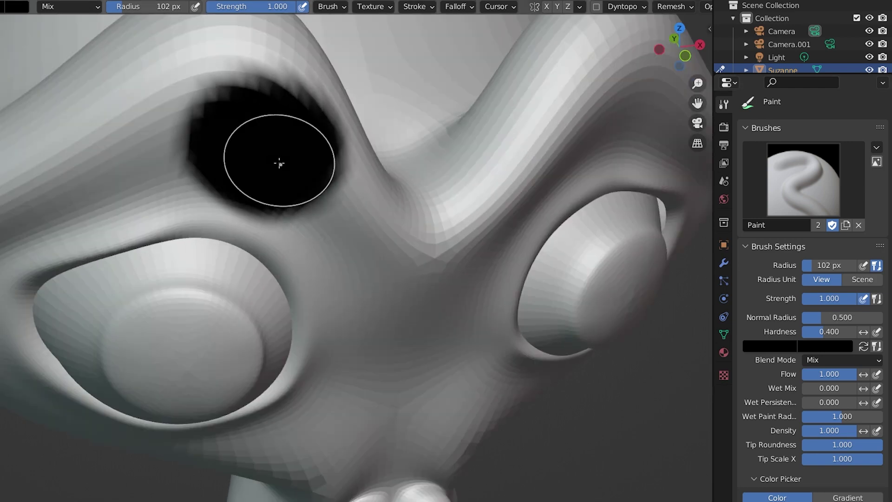
pyautogui.scroll(-5, 279, 163)
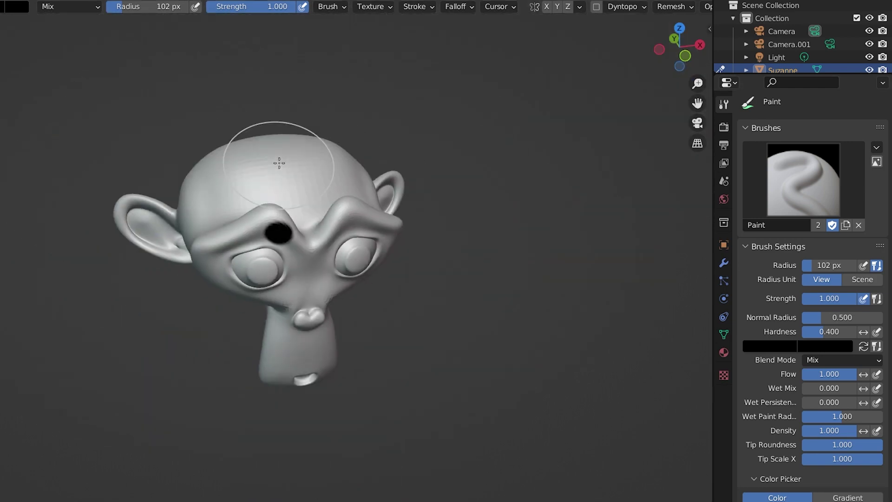
pyautogui.moveTo(279, 159); pyautogui.dragTo(251, 209, button='middle')
pyautogui.moveTo(292, 230)
pyautogui.mouseDown()
pyautogui.moveTo(216, 239)
pyautogui.moveTo(231, 211)
pyautogui.moveTo(275, 199)
pyautogui.moveTo(284, 253)
pyautogui.mouseUp()
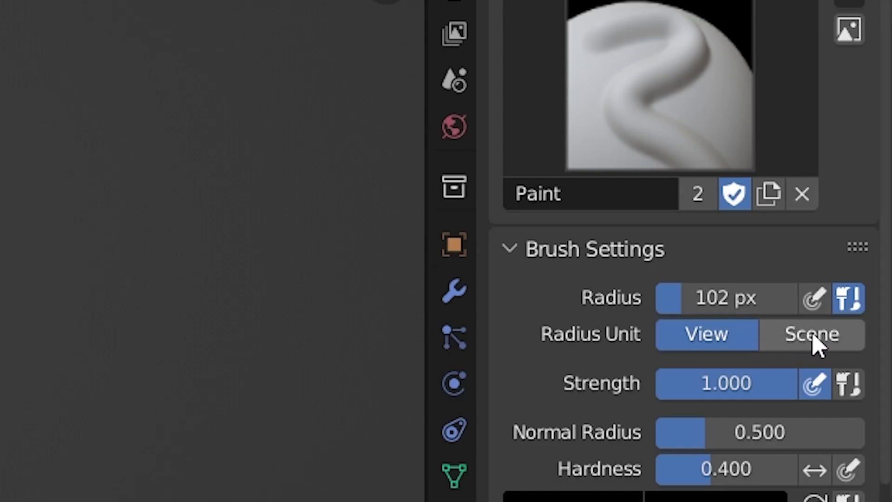
# Switch the brush Radius Unit to Scene (0.17 m) and paint test black strokes.
pyautogui.click(812, 335)
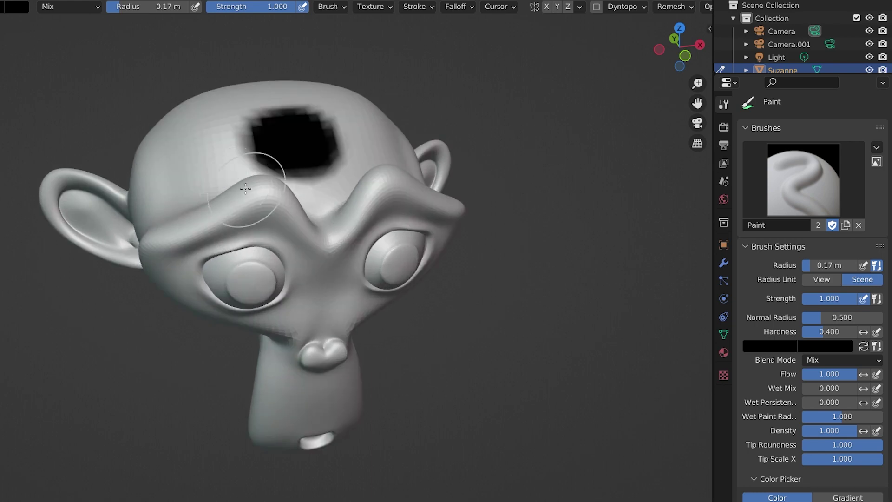
pyautogui.moveTo(182, 164)
pyautogui.mouseDown()
pyautogui.moveTo(160, 154)
pyautogui.moveTo(202, 174)
pyautogui.mouseUp()
pyautogui.scroll(5, 279, 167)
pyautogui.moveTo(328, 251)
pyautogui.mouseDown()
pyautogui.moveTo(377, 309)
pyautogui.moveTo(390, 279)
pyautogui.mouseUp()
pyautogui.scroll(-5, 390, 279)
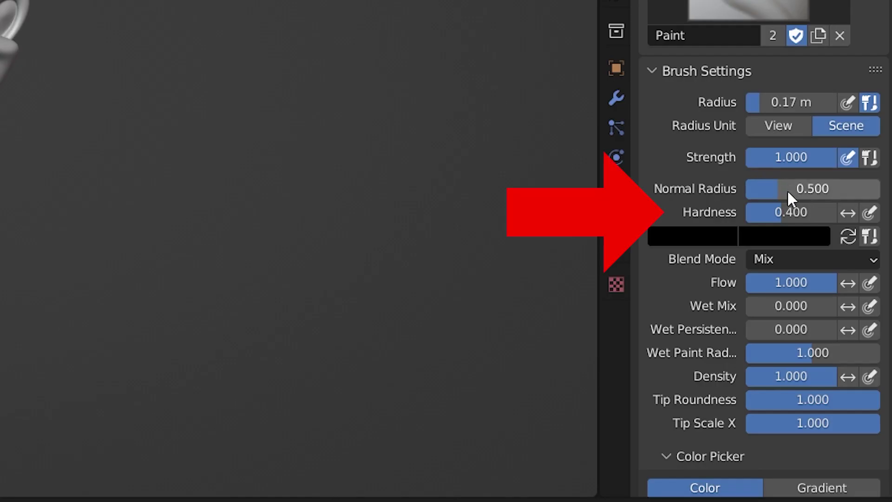
# Set brush hardness to 0 and choose red as the brush colour.
pyautogui.moveTo(781, 212); pyautogui.dragTo(747, 212)
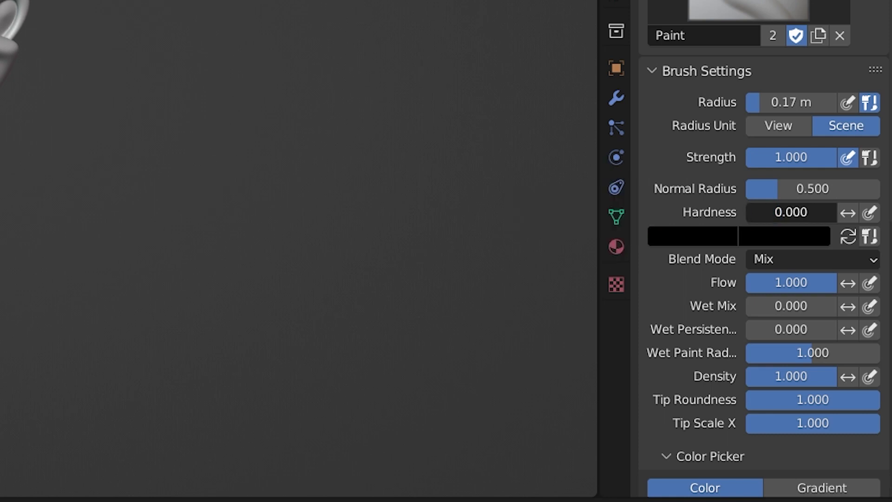
pyautogui.click(689, 238)
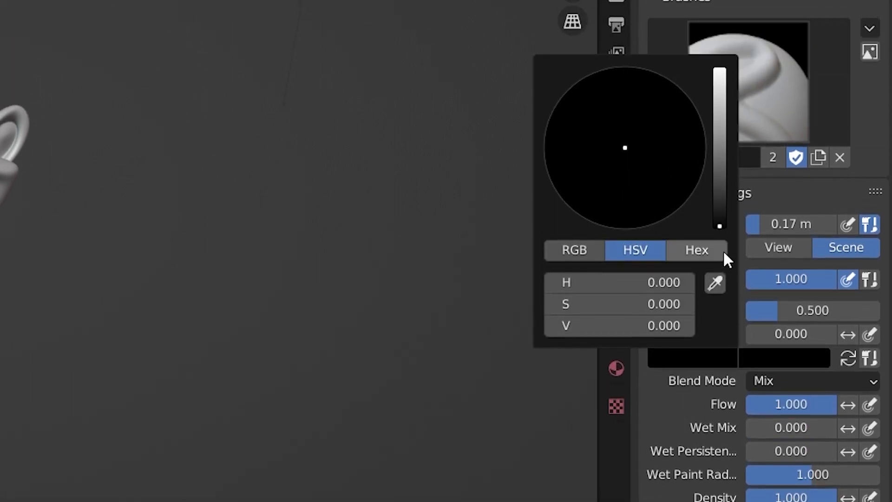
pyautogui.moveTo(548, 325); pyautogui.dragTo(644, 325)
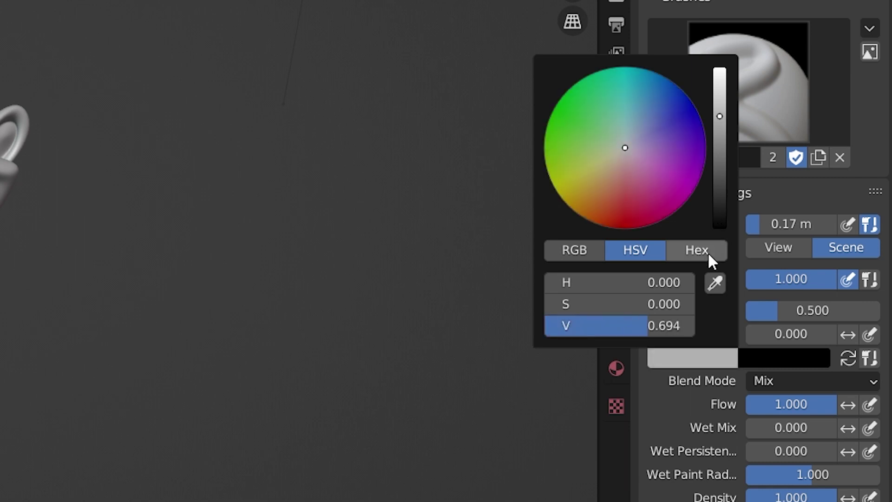
pyautogui.click(633, 198)
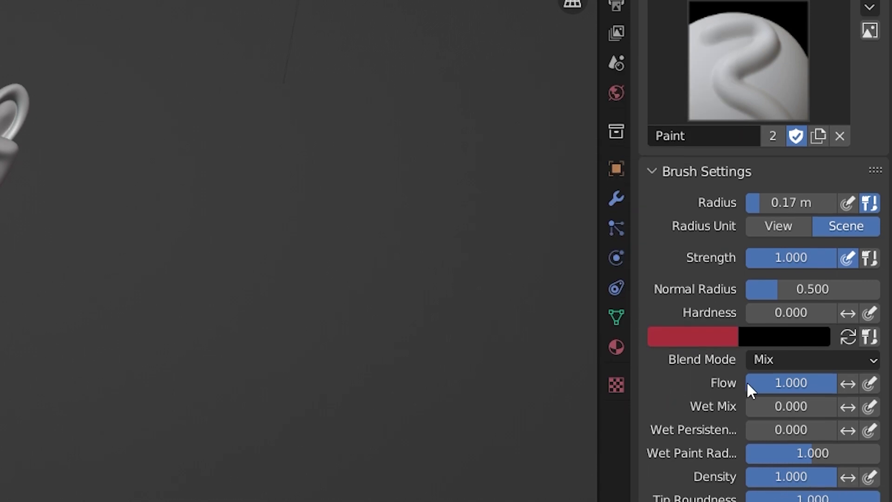
pyautogui.scroll(-4, 746, 381)
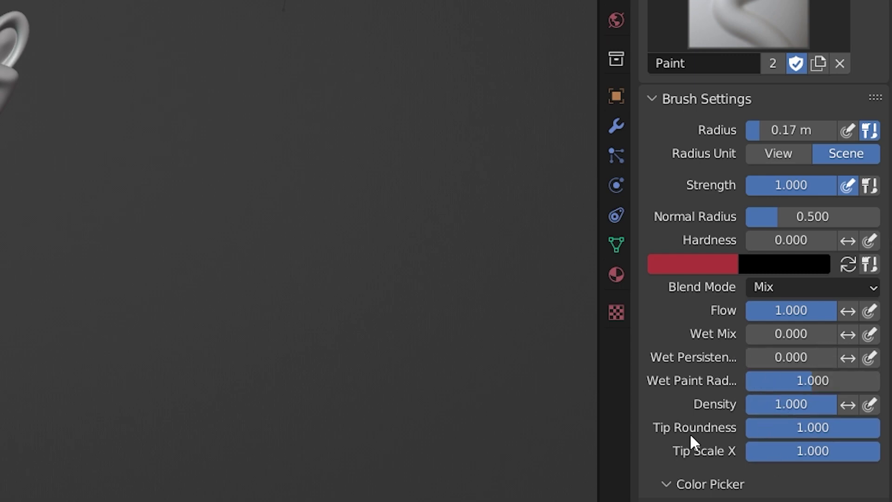
pyautogui.scroll(-2, 707, 342)
pyautogui.scroll(-2, 705, 342)
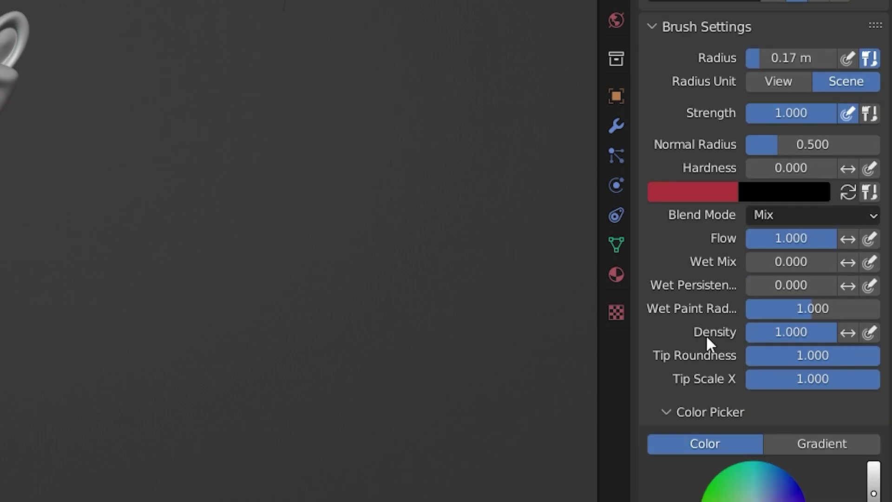
pyautogui.scroll(-5, 706, 341)
# Collapse the Color Picker, expand Color Palette, and create the new palette Palette.001.
pyautogui.click(666, 268)
pyautogui.scroll(-1, 665, 264)
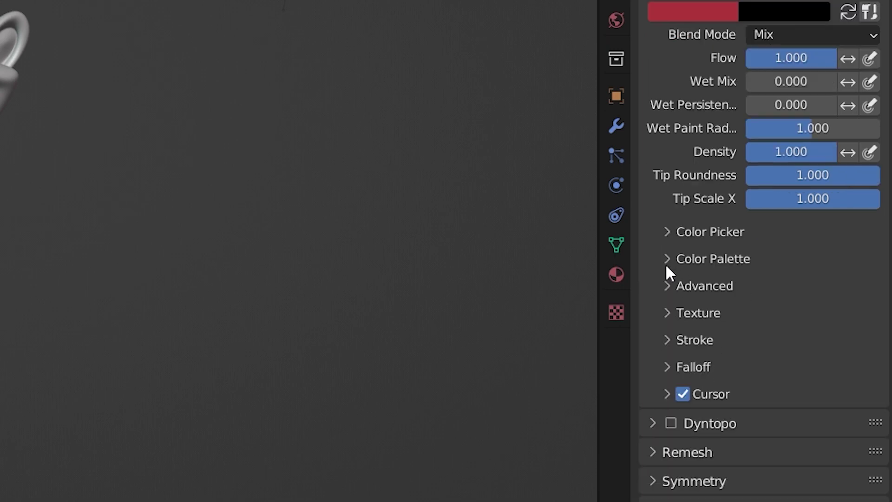
pyautogui.click(669, 264)
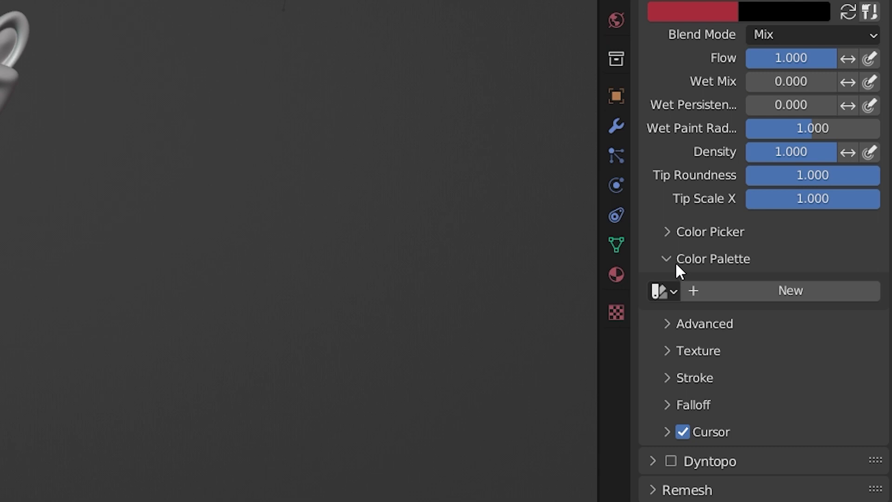
pyautogui.click(692, 293)
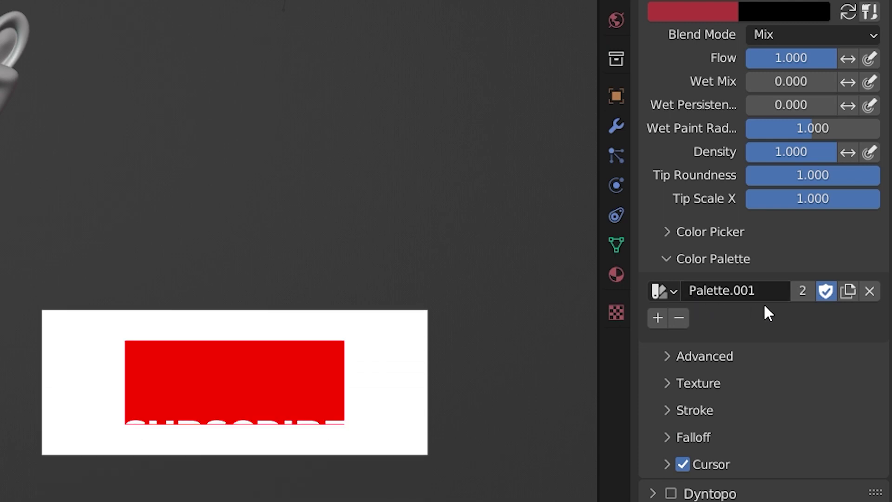
# Rename the palette to SUBSCRIBE!! and add a dark reddish-brown swatch.
pyautogui.doubleClick(765, 290)
pyautogui.write('SU')
pyautogui.write('BSCRIBE!!')
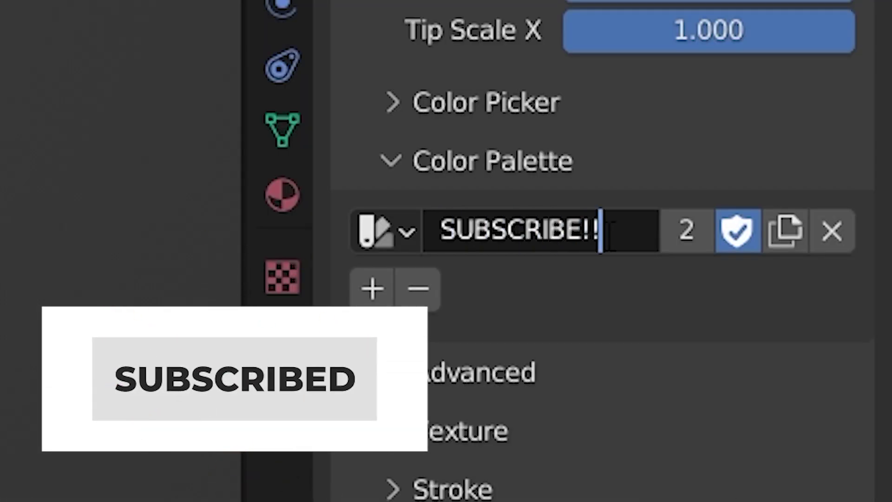
pyautogui.click(727, 187)
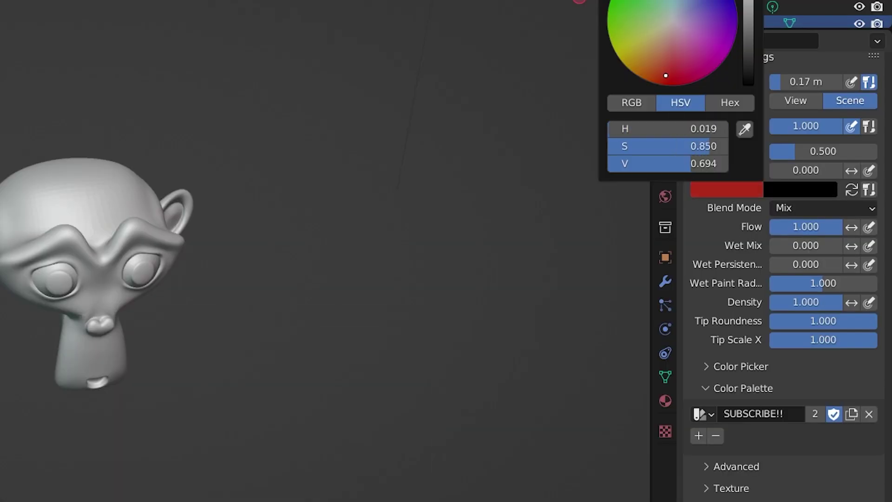
pyautogui.moveTo(665, 76); pyautogui.dragTo(658, 58)
pyautogui.moveTo(746, 13); pyautogui.dragTo(747, 44)
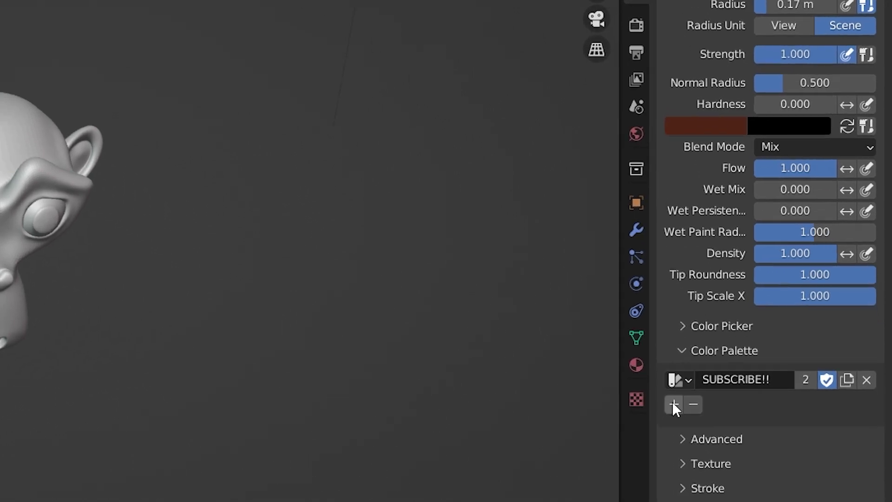
pyautogui.click(698, 435)
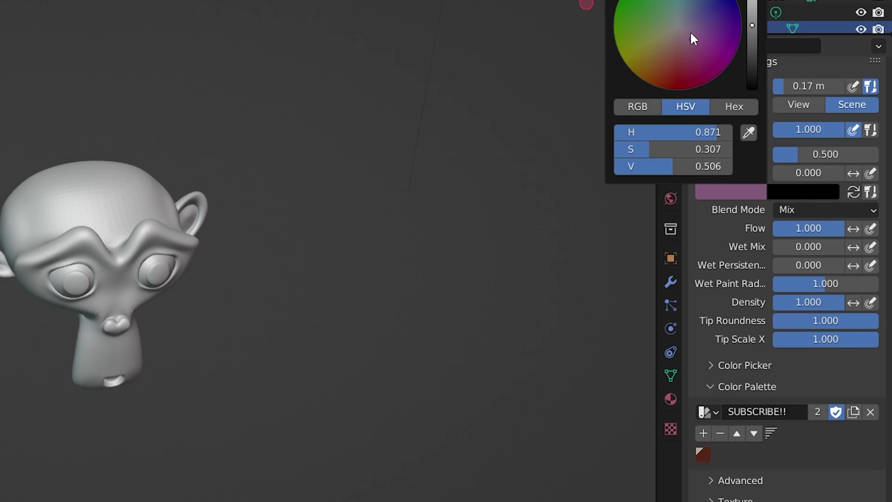
# Add a pink swatch, then make the dark brown swatch the active brush colour.
pyautogui.click(689, 31)
pyautogui.click(703, 433)
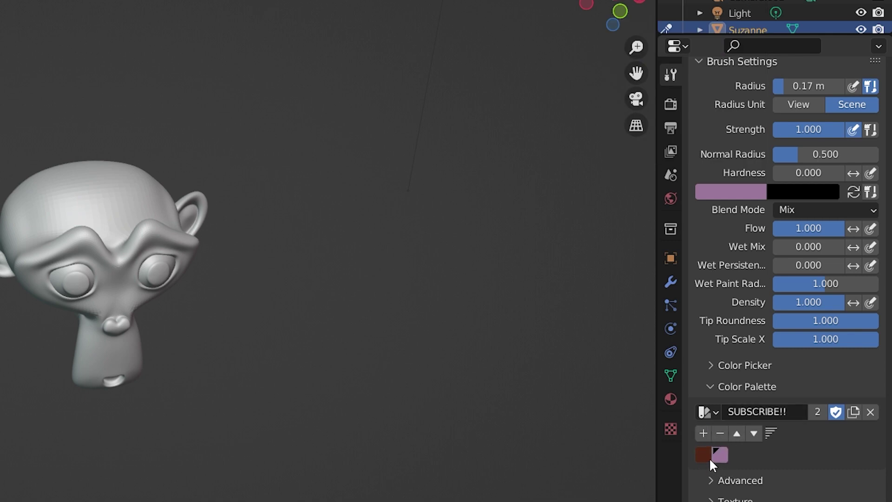
pyautogui.click(706, 456)
# Enlarge the brush and paint Suzanne's forehead, face, chin and ear dark reddish-brown.
pyautogui.press('f')
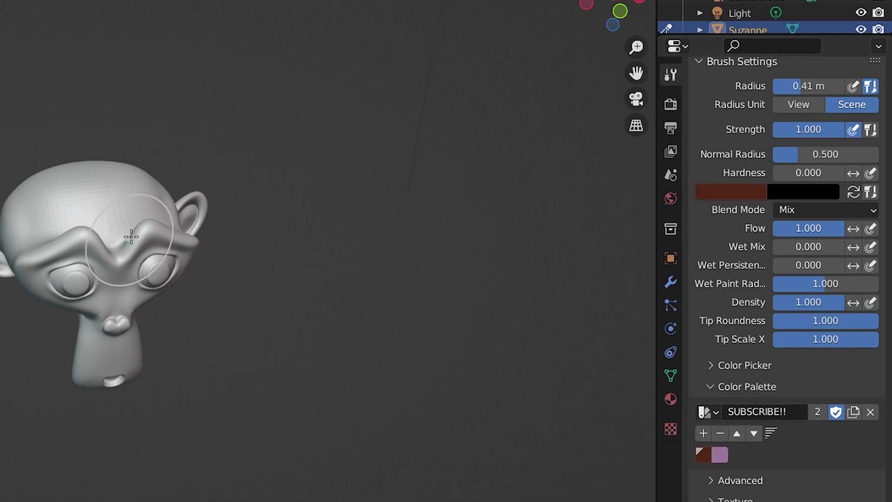
pyautogui.moveTo(140, 202); pyautogui.dragTo(179, 222)
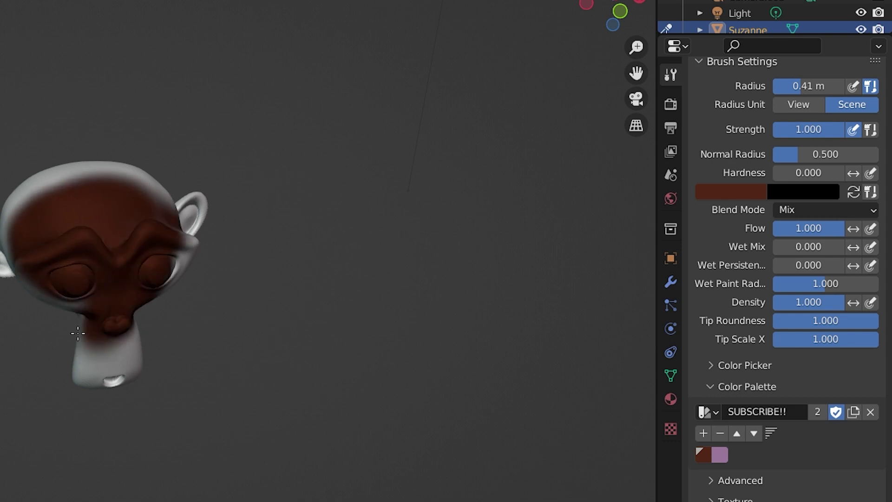
pyautogui.moveTo(178, 222); pyautogui.dragTo(41, 285)
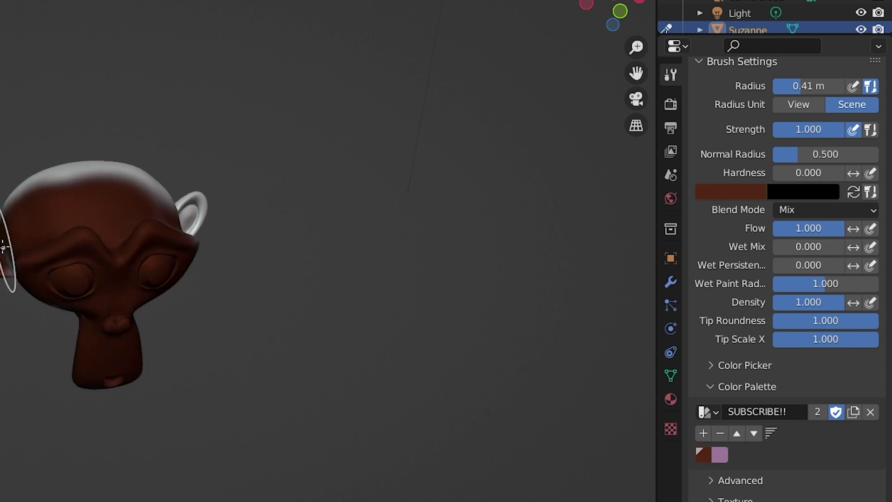
pyautogui.moveTo(42, 287); pyautogui.dragTo(57, 311, button='middle')
pyautogui.moveTo(56, 312); pyautogui.dragTo(75, 298)
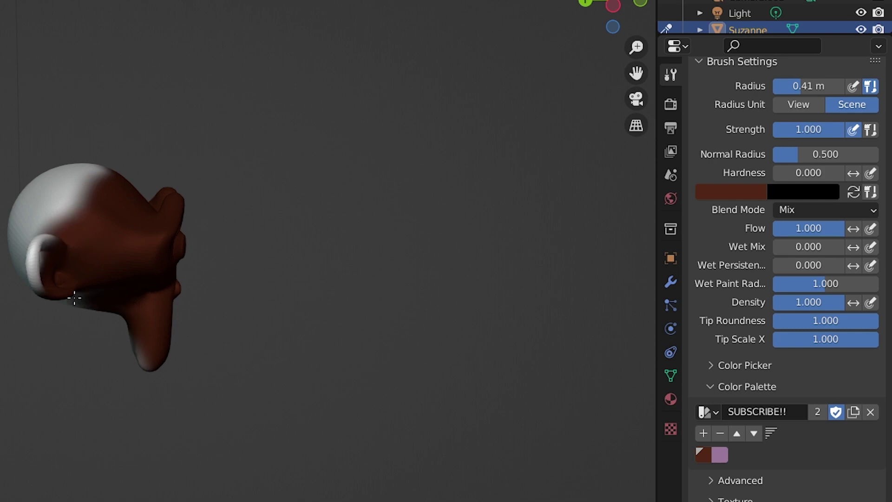
pyautogui.moveTo(72, 329); pyautogui.dragTo(128, 319, button='middle')
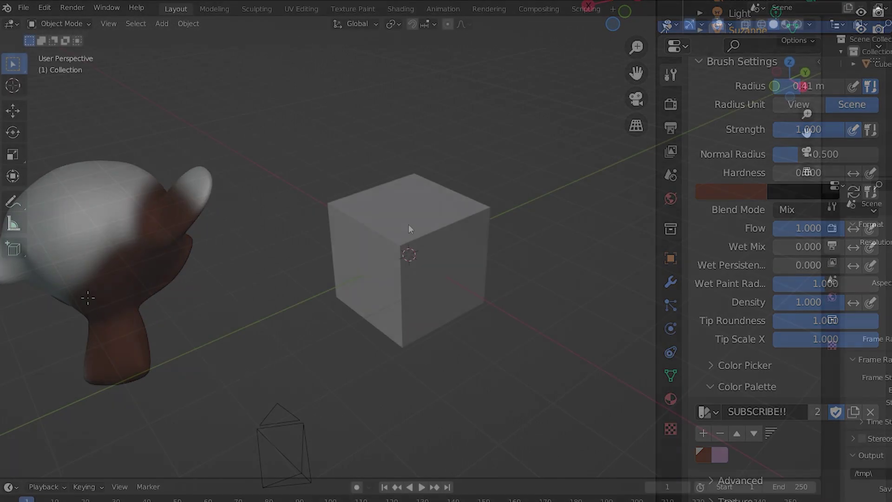
pyautogui.click(409, 227)
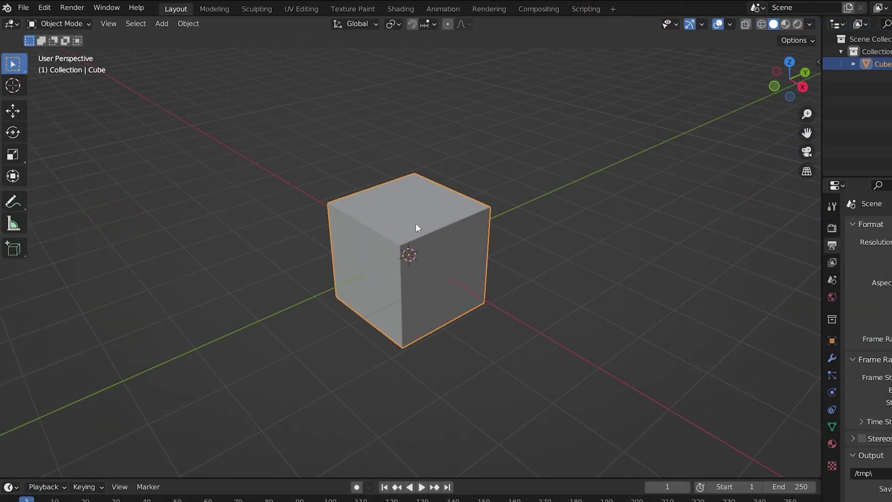
# Enter Edit Mode, then switch to the Sculpting workspace.
pyautogui.press('Tab')
pyautogui.press('Tab')
pyautogui.click(256, 9)
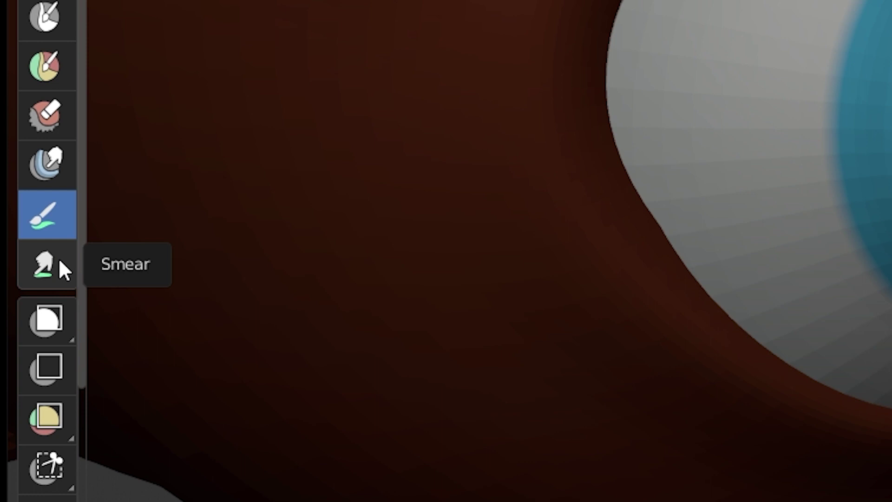
# Blend the blue iris edges into the white of the eyes with the Smear brush.
pyautogui.click(59, 260)
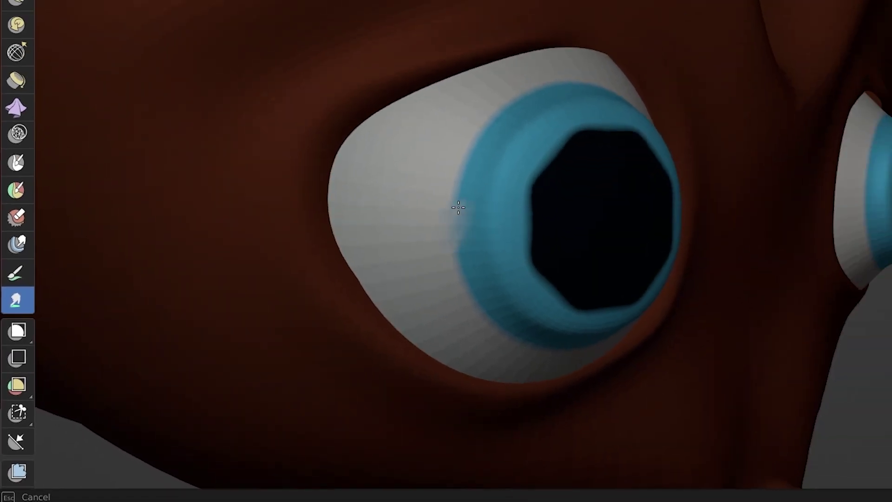
pyautogui.moveTo(458, 206)
pyautogui.mouseDown()
pyautogui.moveTo(478, 149)
pyautogui.moveTo(465, 272)
pyautogui.mouseUp()
pyautogui.moveTo(458, 183); pyautogui.dragTo(462, 198)
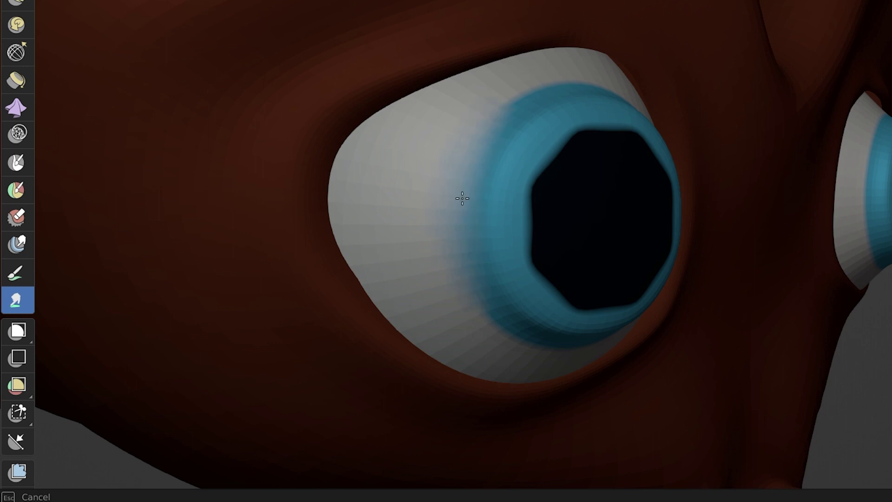
pyautogui.moveTo(564, 76)
pyautogui.mouseDown(button='middle')
pyautogui.moveTo(298, 201)
pyautogui.moveTo(133, 404)
pyautogui.mouseUp(button='middle')
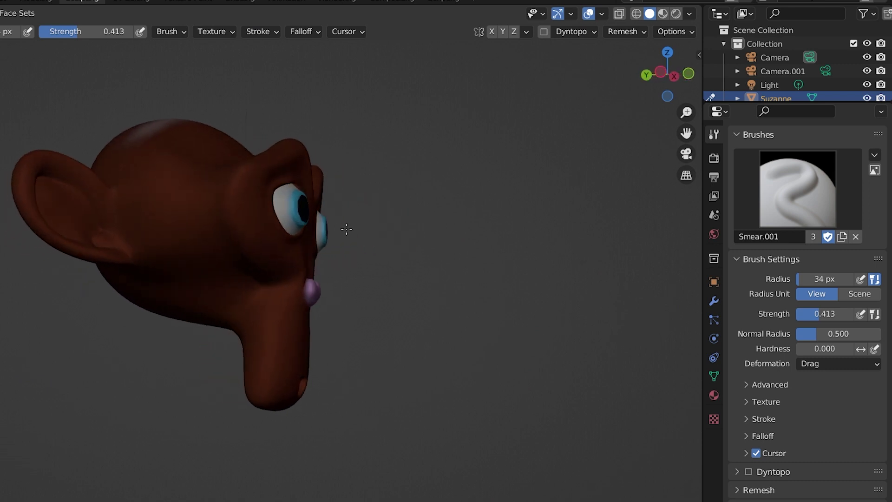
# Preview Suzanne in Rendered shading and show her empty Material Properties.
pyautogui.moveTo(216, 259); pyautogui.dragTo(255, 297, button='middle')
pyautogui.click(676, 13)
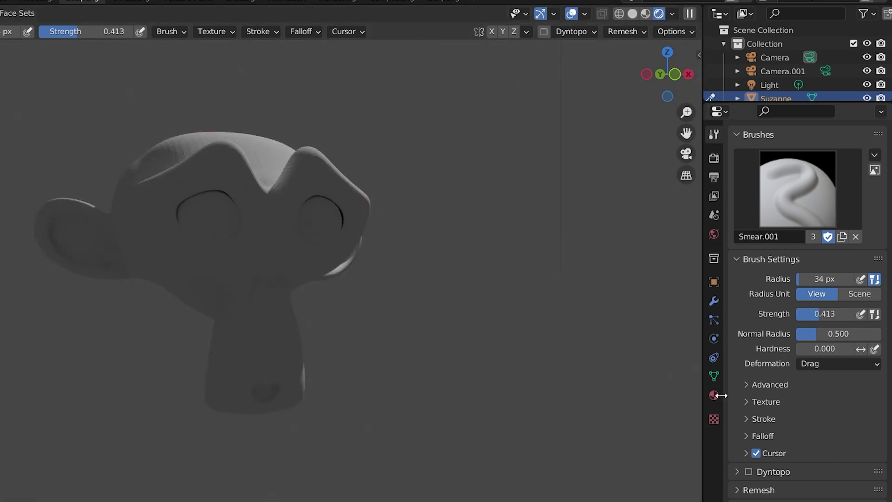
pyautogui.click(714, 394)
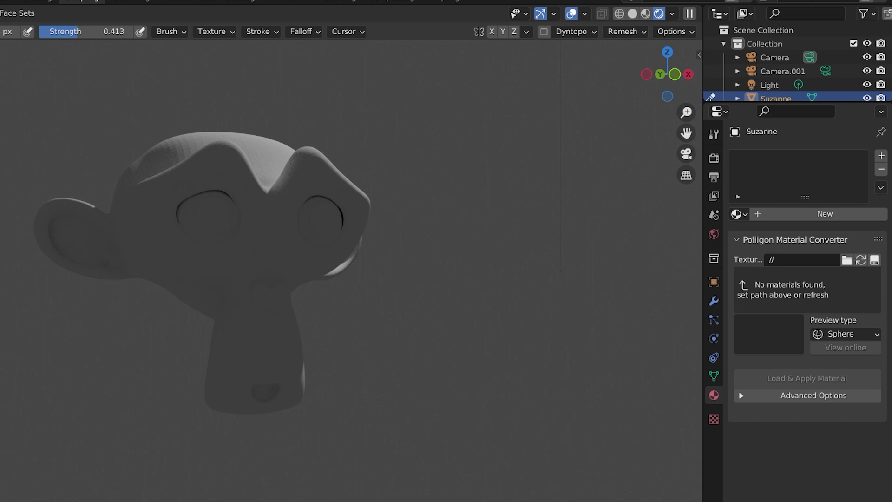
# Give Suzanne a new material with a Color Attribute node linked to Base Color.
pyautogui.click(759, 216)
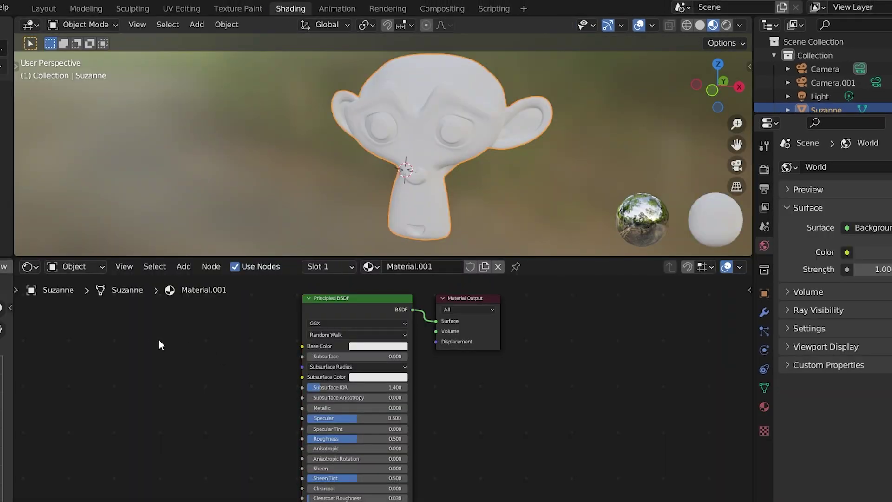
pyautogui.hotkey('shift', 'a')
pyautogui.click(155, 339)
pyautogui.write('color a')
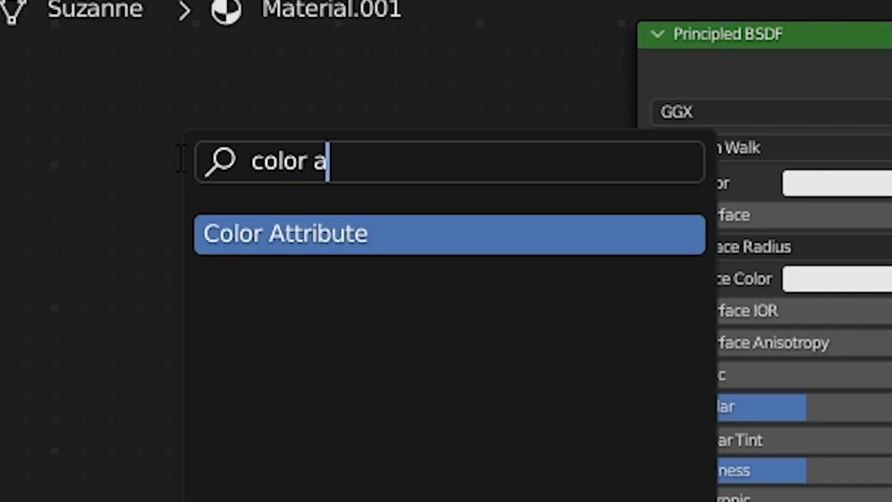
pyautogui.press('Return')
pyautogui.click(295, 209)
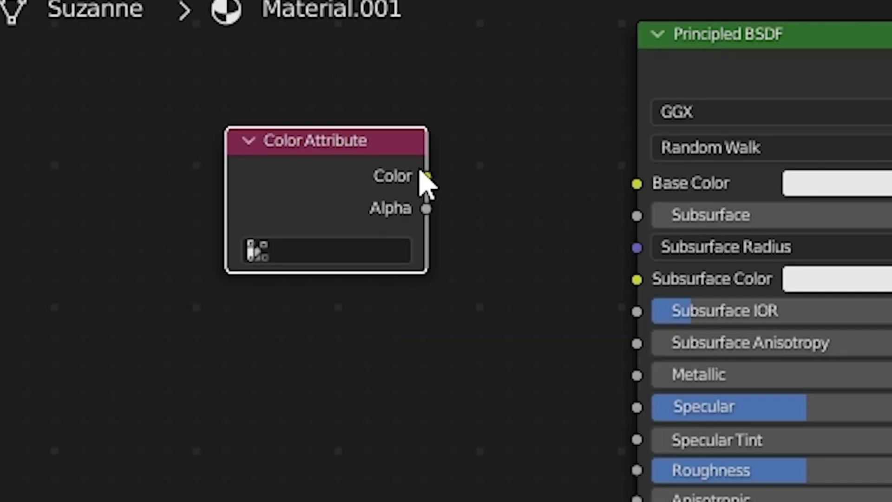
pyautogui.moveTo(425, 176)
pyautogui.mouseDown()
pyautogui.moveTo(631, 210)
pyautogui.moveTo(641, 199)
pyautogui.mouseUp()
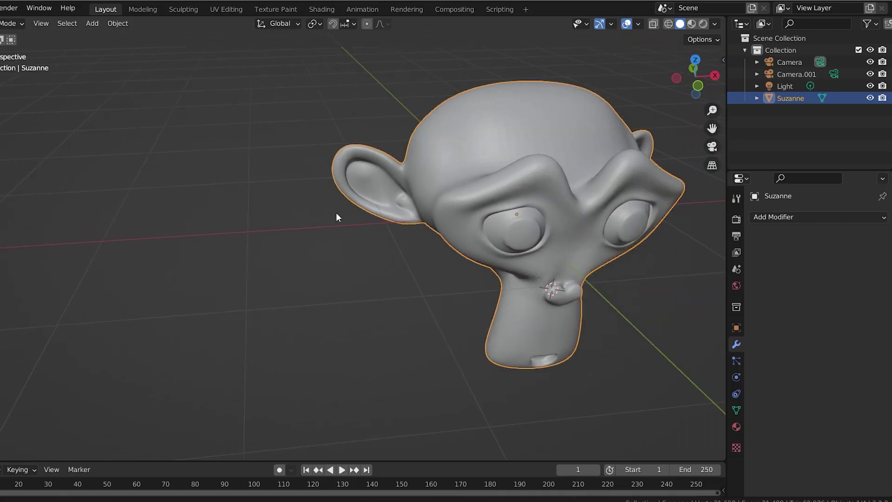
pyautogui.moveTo(693, 78); pyautogui.dragTo(678, 73)
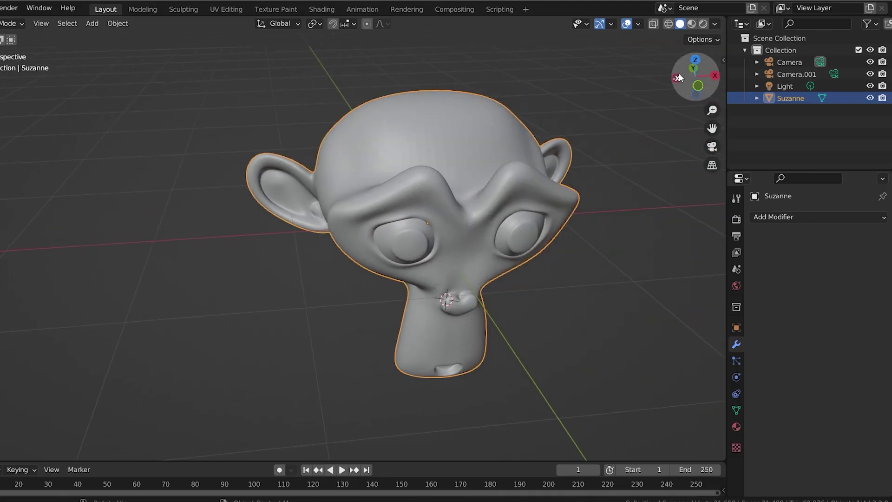
# Show the Layout viewport in Rendered shading and duplicate Suzanne, moving it level with the ground.
pyautogui.click(703, 24)
pyautogui.moveTo(472, 238)
pyautogui.mouseDown(button='middle')
pyautogui.moveTo(341, 191)
pyautogui.moveTo(537, 184)
pyautogui.moveTo(703, 204)
pyautogui.moveTo(601, 197)
pyautogui.moveTo(429, 210)
pyautogui.moveTo(455, 210)
pyautogui.mouseUp(button='middle')
pyautogui.scroll(-3, 430, 206)
pyautogui.scroll(-3, 440, 219)
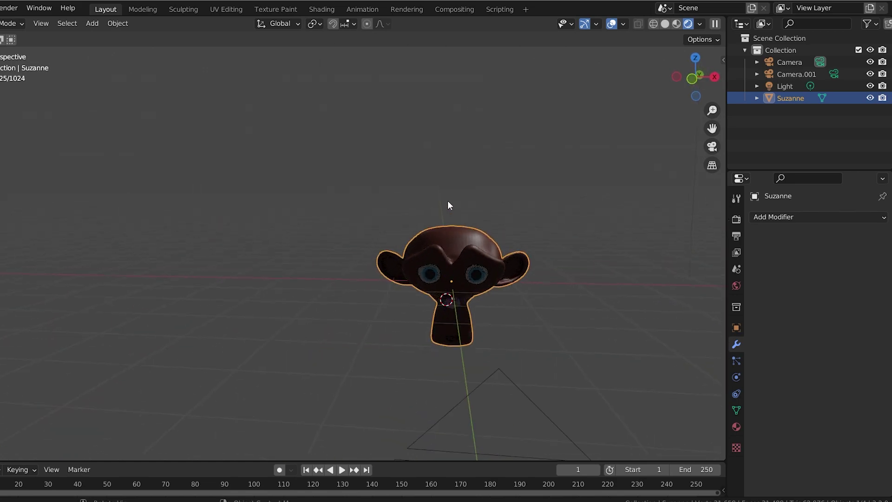
pyautogui.moveTo(418, 234)
pyautogui.mouseDown(button='middle')
pyautogui.moveTo(425, 306)
pyautogui.moveTo(418, 283)
pyautogui.mouseUp(button='middle')
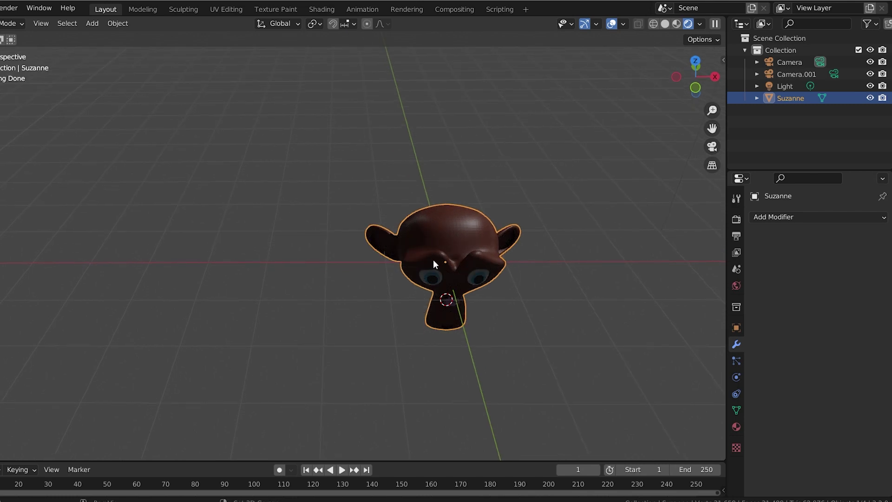
pyautogui.hotkey('shift', 'd')
pyautogui.hotkey('shift', 'z')
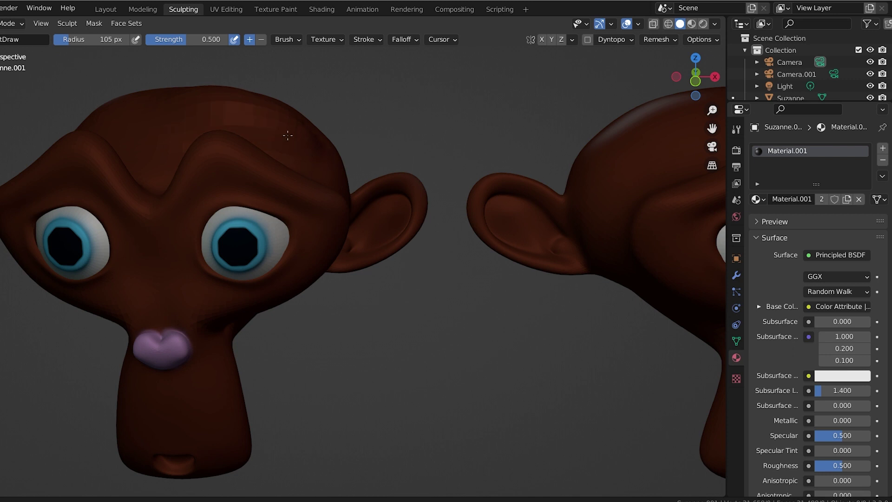
# Sculpt the left monkey's forehead into a new shape.
pyautogui.moveTo(216, 135); pyautogui.dragTo(200, 149, button='middle')
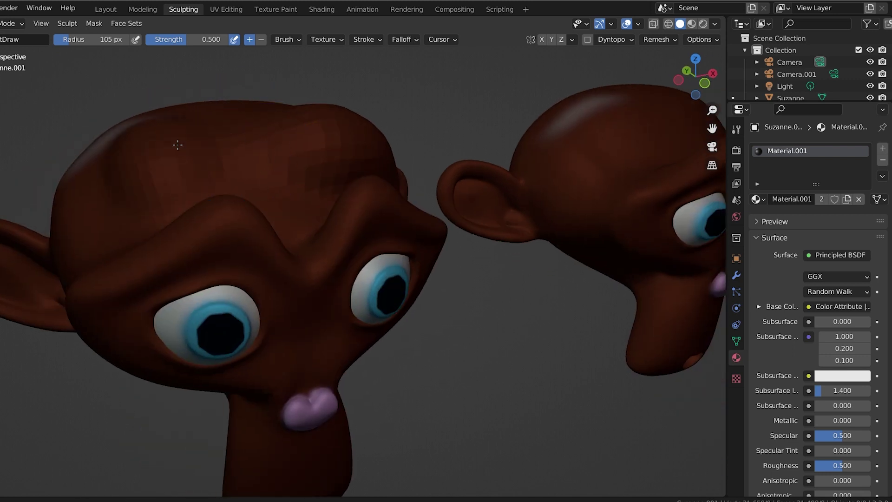
pyautogui.moveTo(178, 144); pyautogui.dragTo(110, 199)
pyautogui.moveTo(305, 165); pyautogui.dragTo(324, 146)
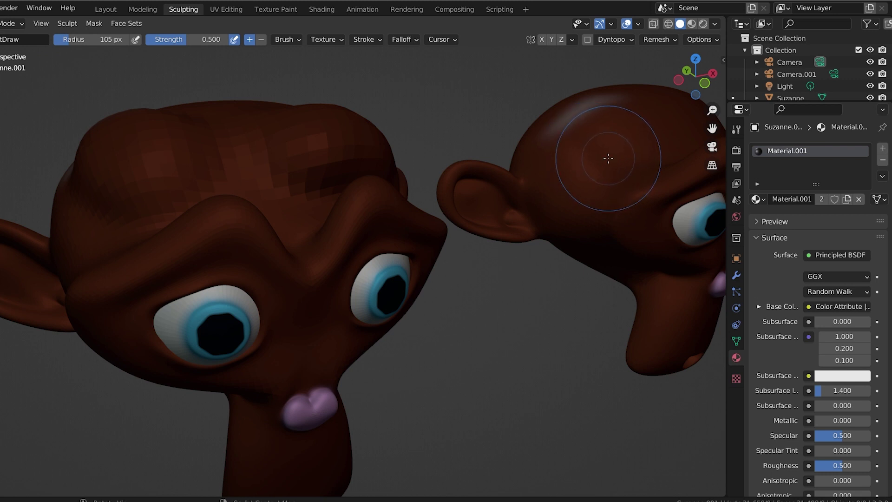
# Toggle sculpting between the heads with Alt+Q, ending on the right one.
pyautogui.hotkey('alt', 'q')
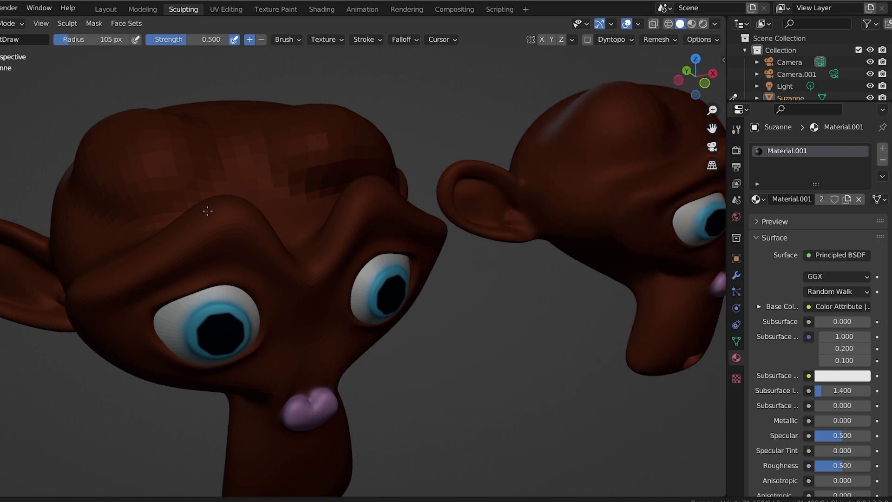
pyautogui.moveTo(593, 243)
pyautogui.mouseDown(button='middle')
pyautogui.moveTo(518, 243)
pyautogui.moveTo(290, 198)
pyautogui.mouseUp(button='middle')
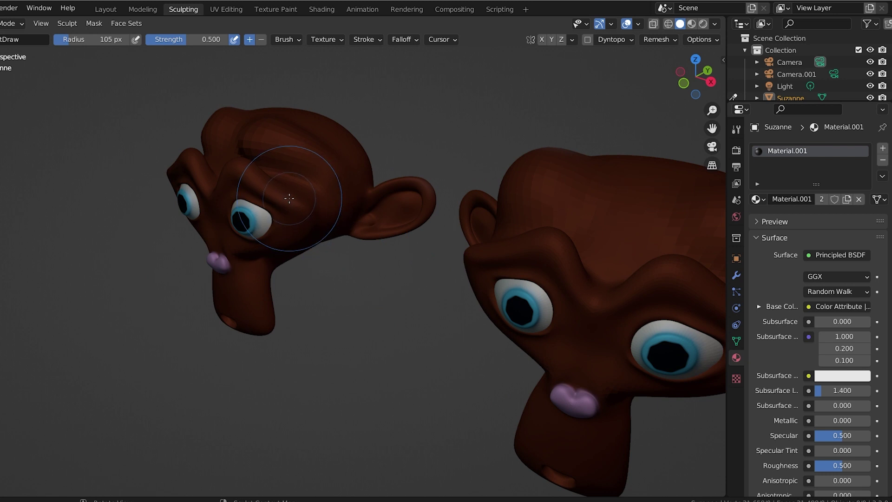
pyautogui.hotkey('alt', 'q')
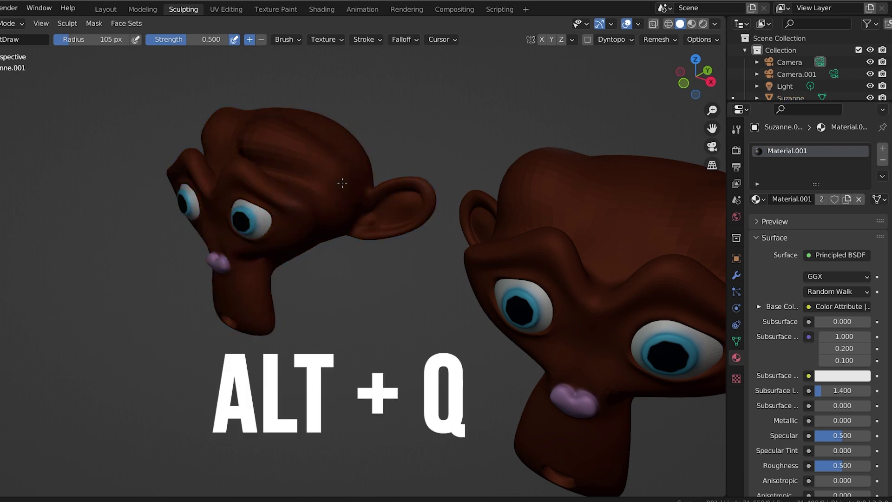
pyautogui.hotkey('alt', 'q')
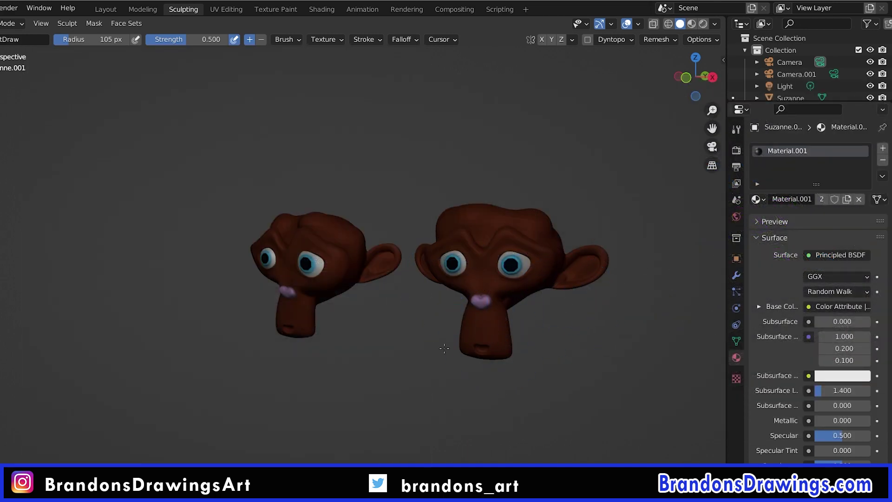
# Switch sculpting to the right head, Suzanne, with Alt+Q.
pyautogui.hotkey('alt', 'q')
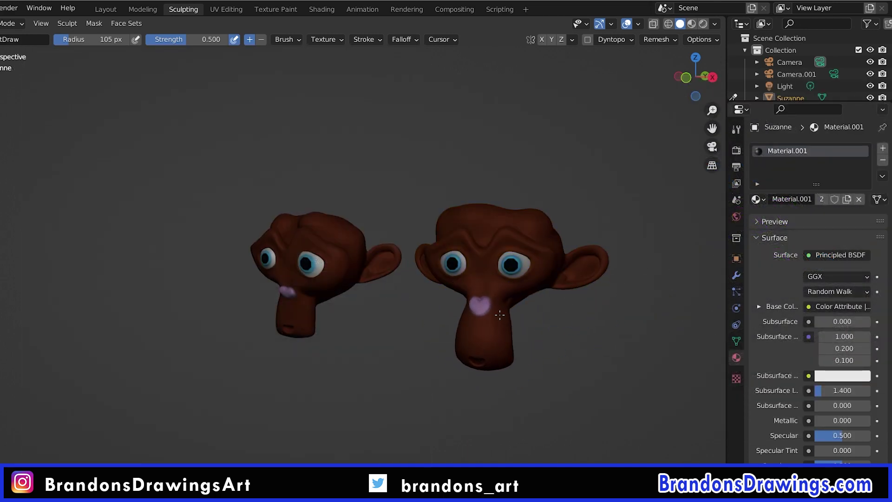